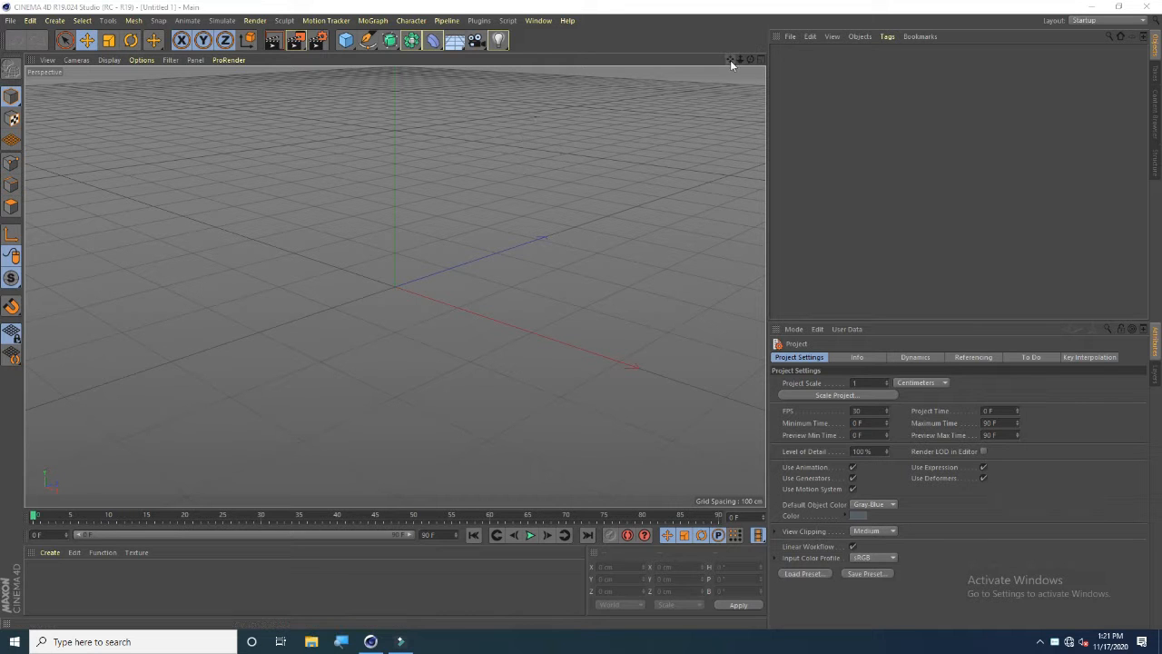
{"action": "left_click_drag", "start_coordinate": [732, 63], "coordinate": [395, 286]}
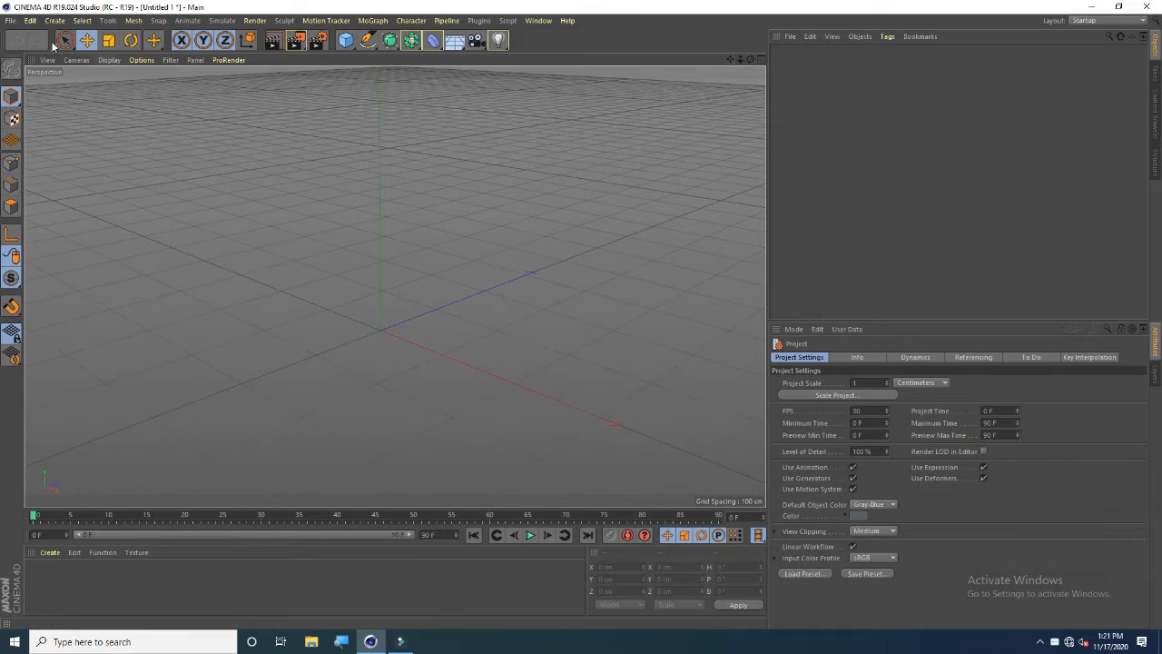
{"action": "left_click", "coordinate": [10, 20]}
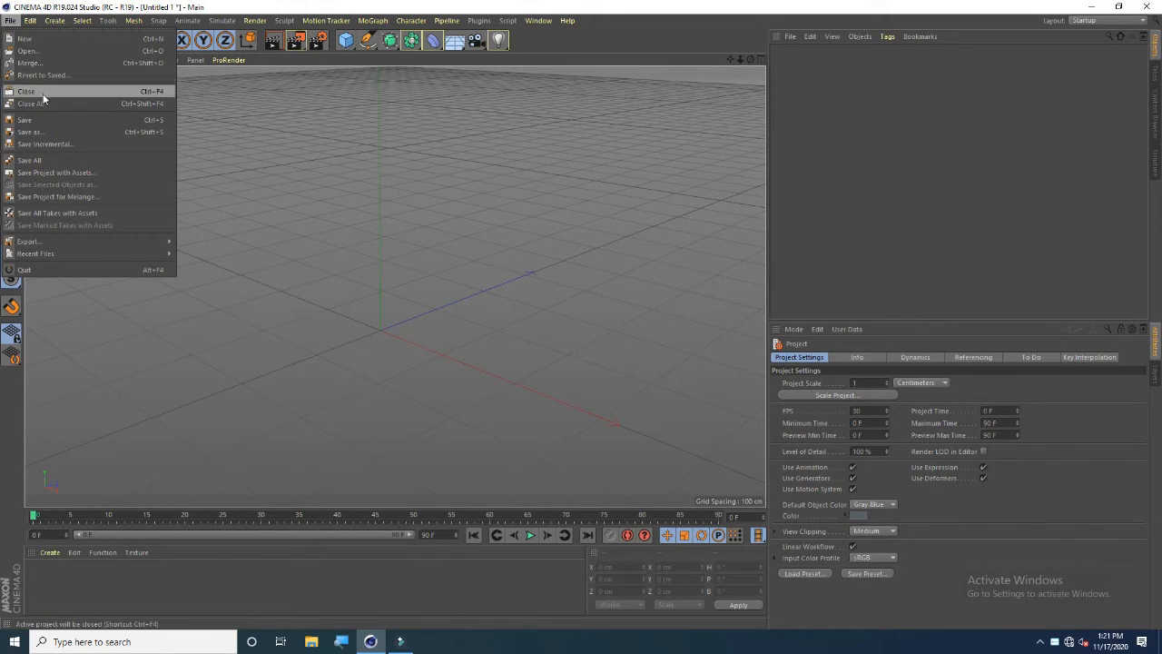
{"action": "left_click", "coordinate": [269, 336]}
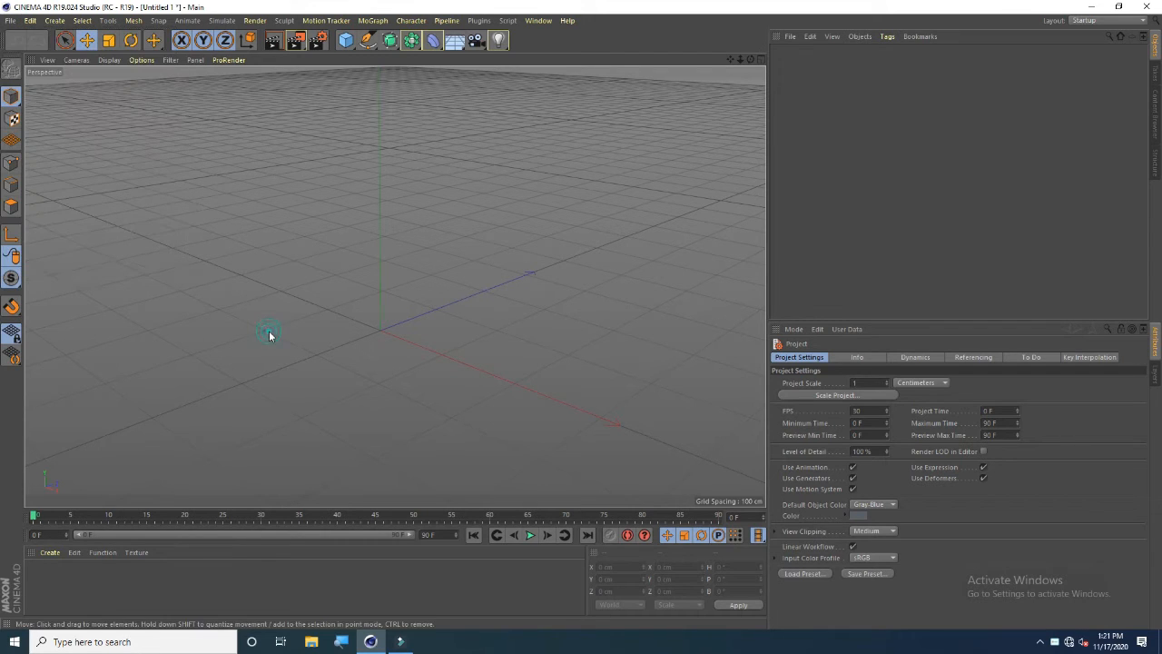
Add a cube primitive and move it up along Y by about 94 cm
{"action": "left_click", "coordinate": [348, 44]}
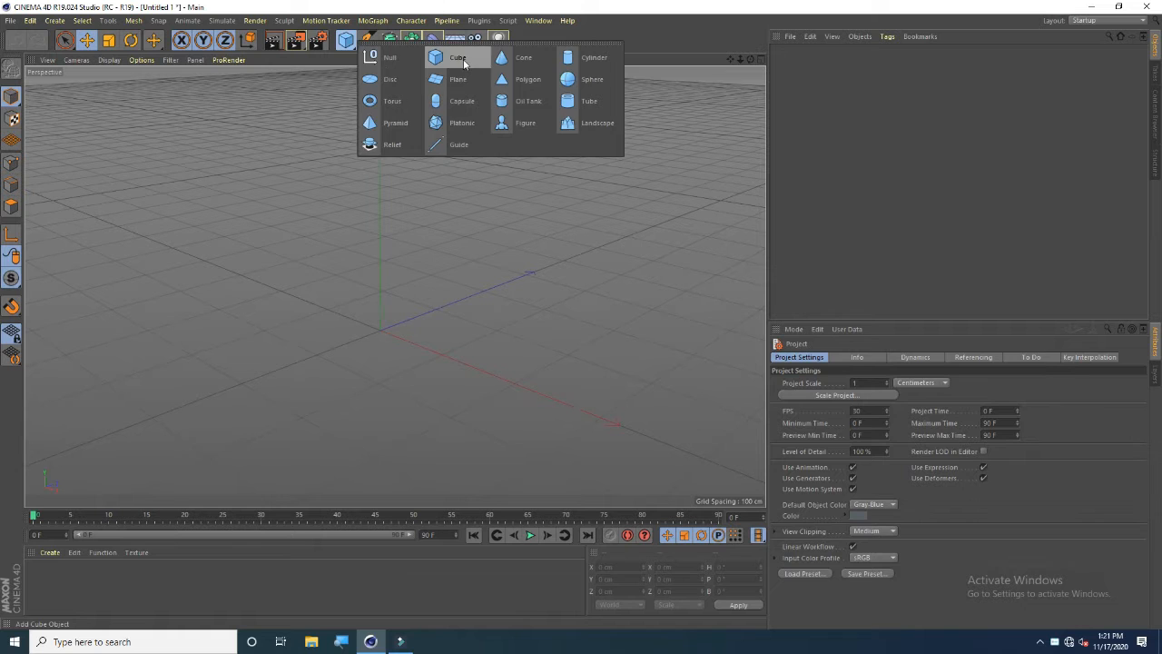
{"action": "left_click", "coordinate": [458, 58]}
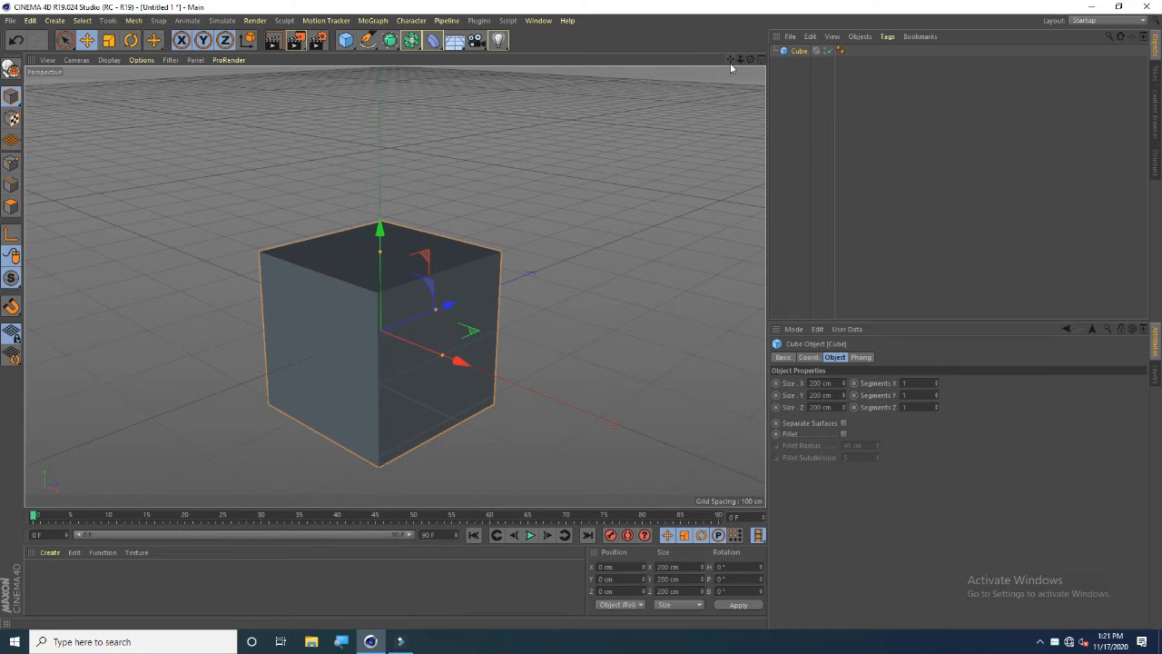
{"action": "left_click_drag", "start_coordinate": [751, 61], "coordinate": [394, 287]}
{"action": "mouse_move", "coordinate": [744, 61]}
{"action": "left_mouse_down"}
{"action": "mouse_move", "coordinate": [394, 287]}
{"action": "mouse_move", "coordinate": [748, 62]}
{"action": "mouse_move", "coordinate": [395, 287]}
{"action": "mouse_move", "coordinate": [732, 57]}
{"action": "left_mouse_up"}
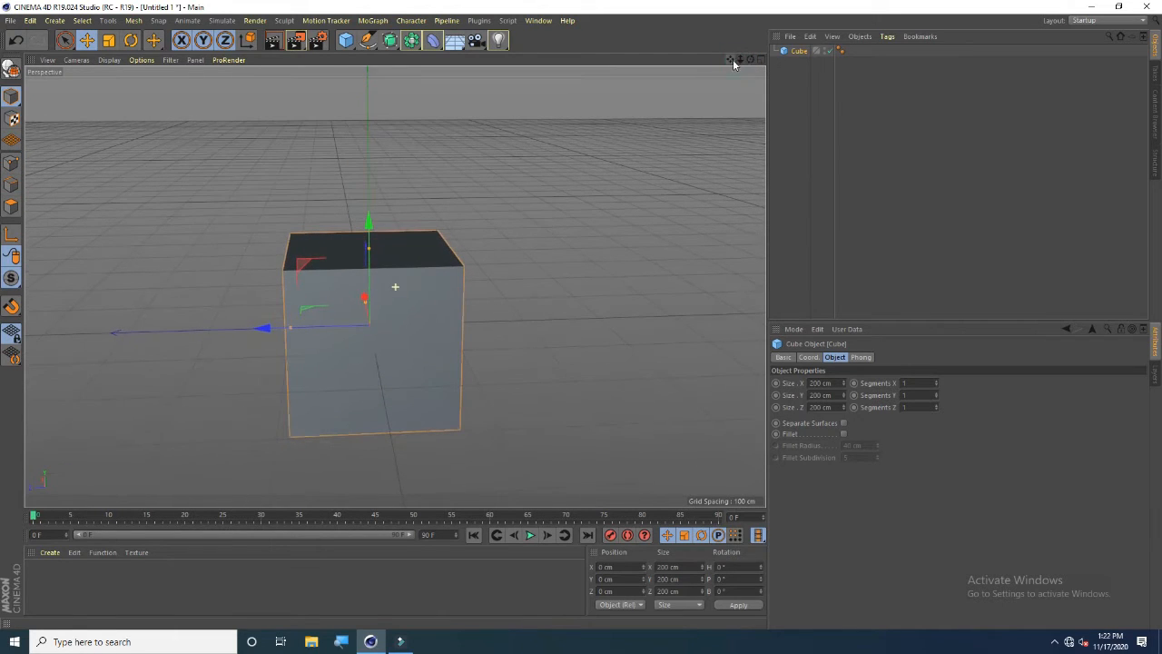
{"action": "left_click_drag", "start_coordinate": [368, 231], "coordinate": [373, 153]}
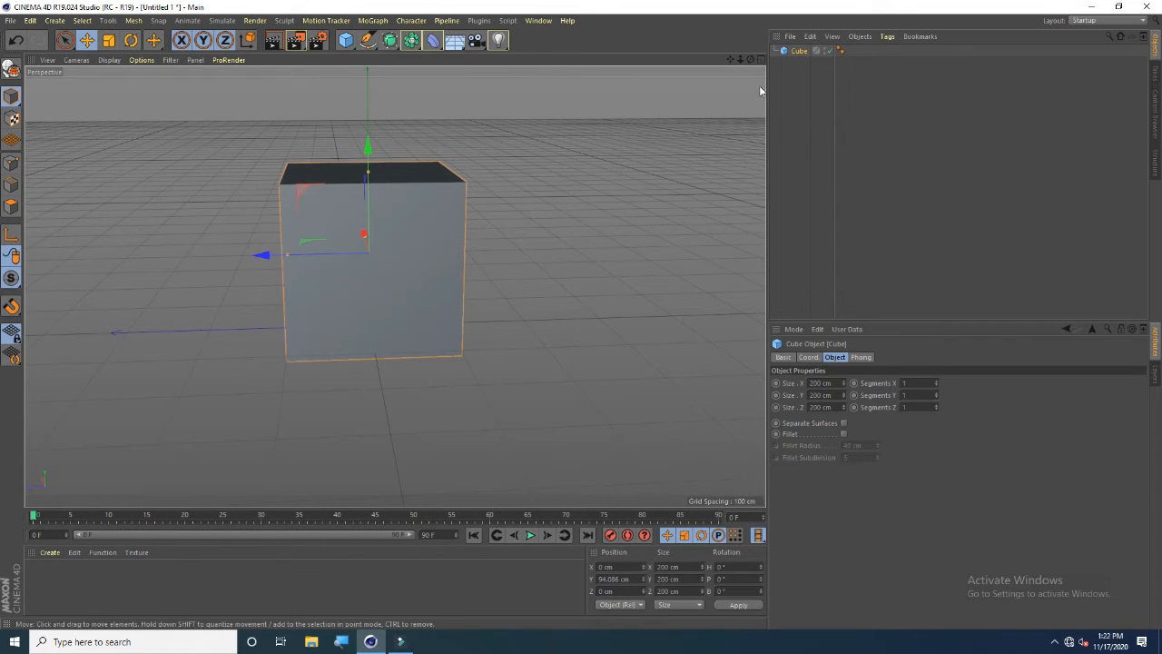
Create a new material and set its color to red with hue 360°, saturation 94% and value 100%
{"action": "left_click_drag", "start_coordinate": [752, 61], "coordinate": [668, 83]}
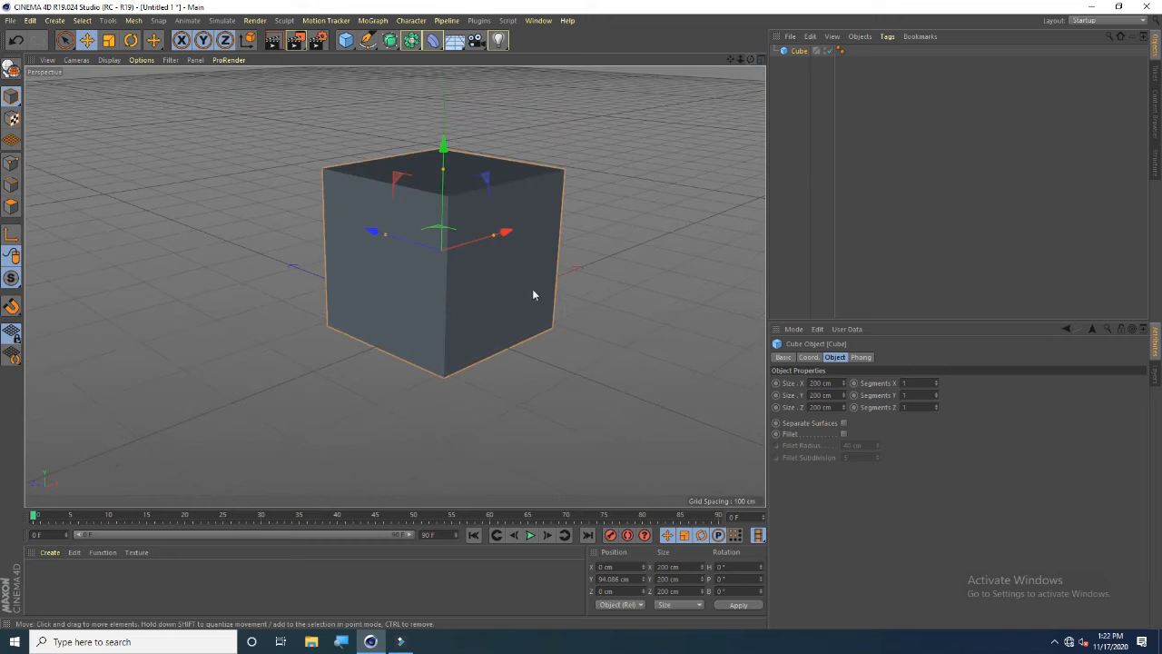
{"action": "double_click", "coordinate": [223, 579]}
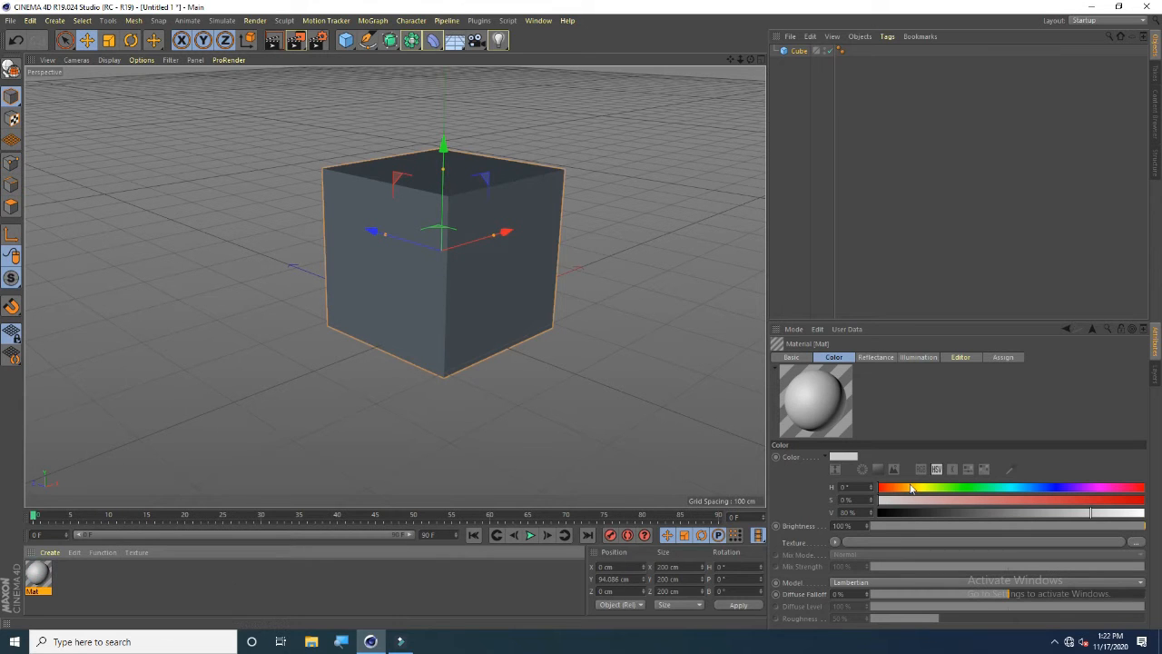
{"action": "left_click_drag", "start_coordinate": [1013, 502], "coordinate": [1146, 487]}
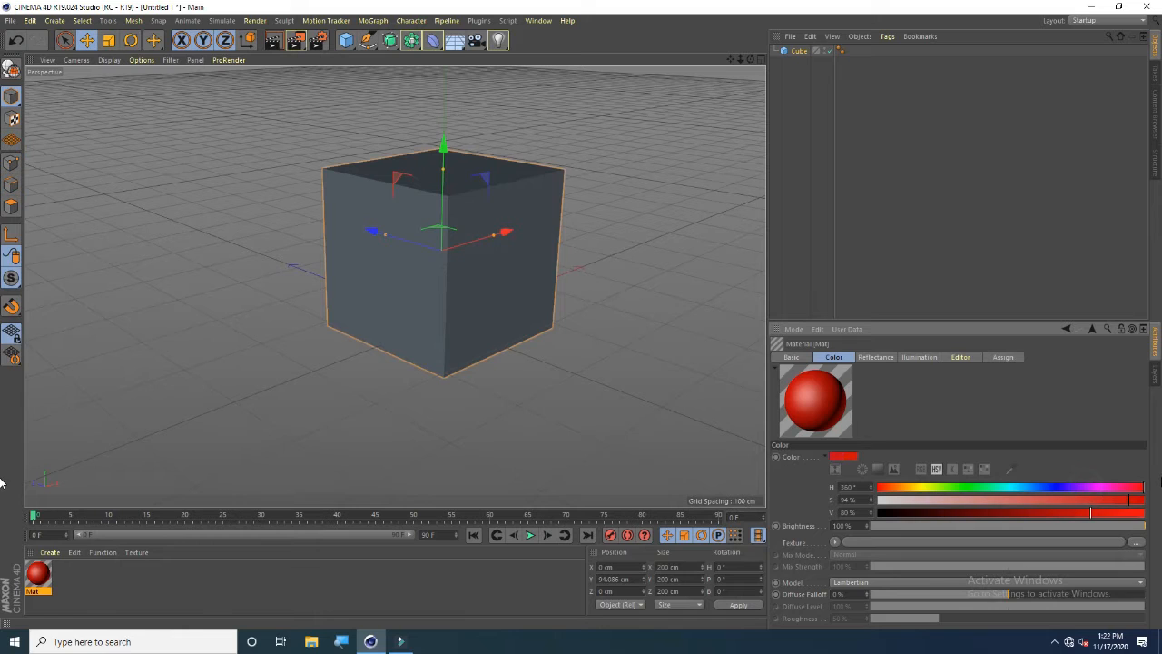
{"action": "left_click_drag", "start_coordinate": [1089, 516], "coordinate": [1122, 513]}
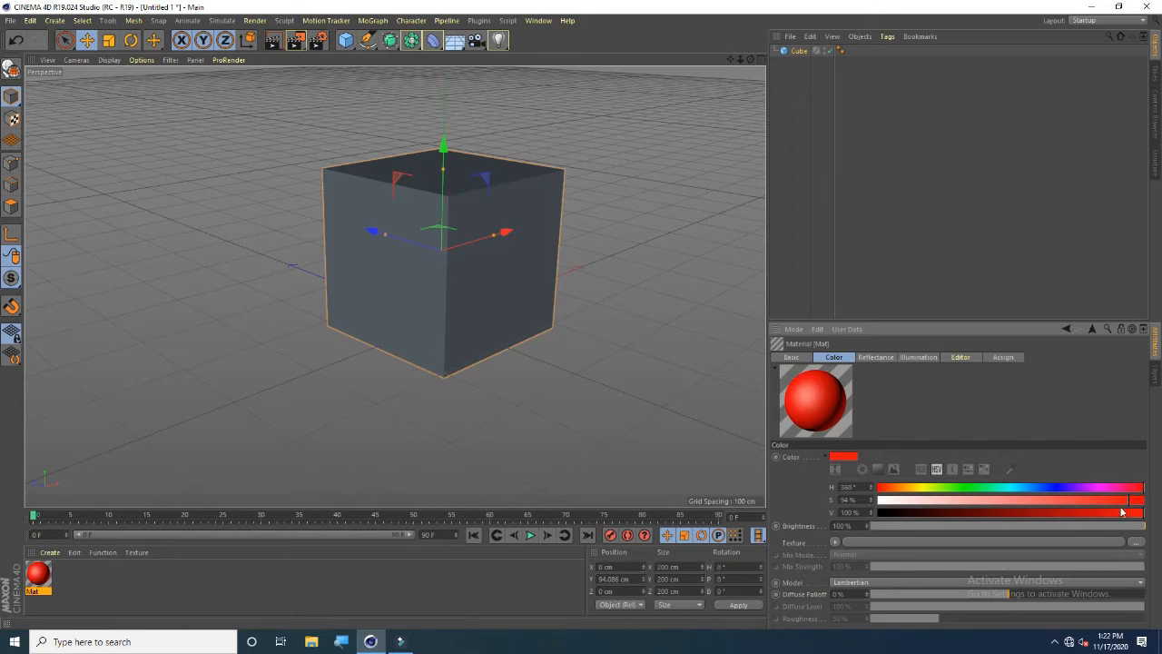
{"action": "left_click", "coordinate": [49, 579]}
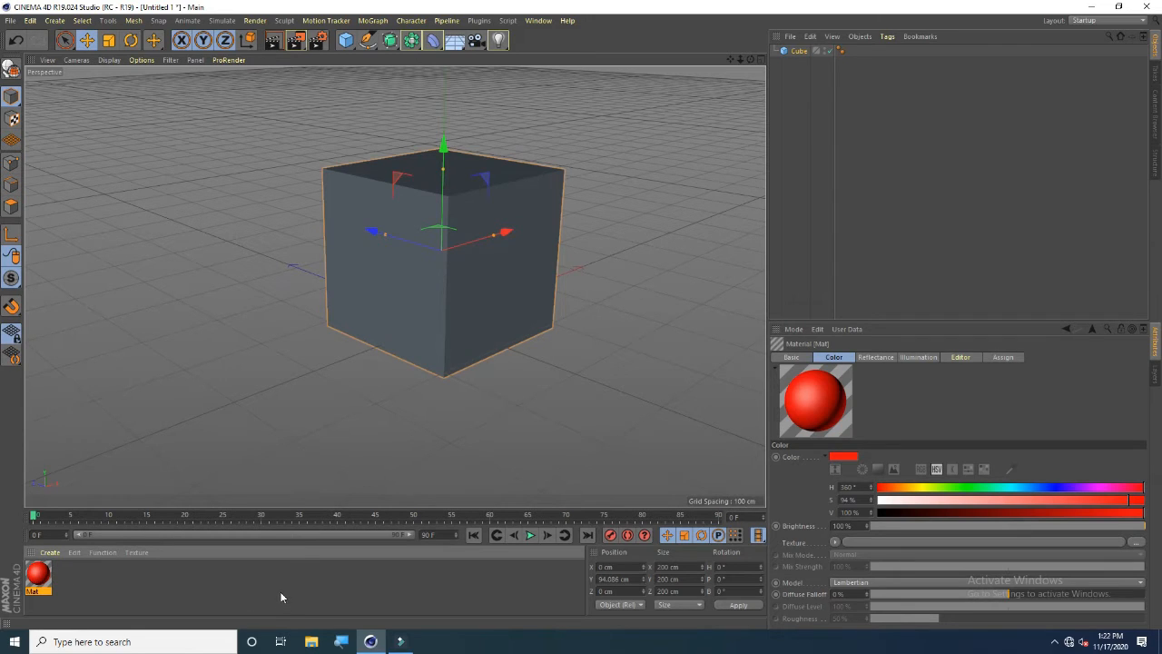
Create a second material and set its color to magenta with hue 299°, saturation and value 100%
{"action": "double_click", "coordinate": [280, 597]}
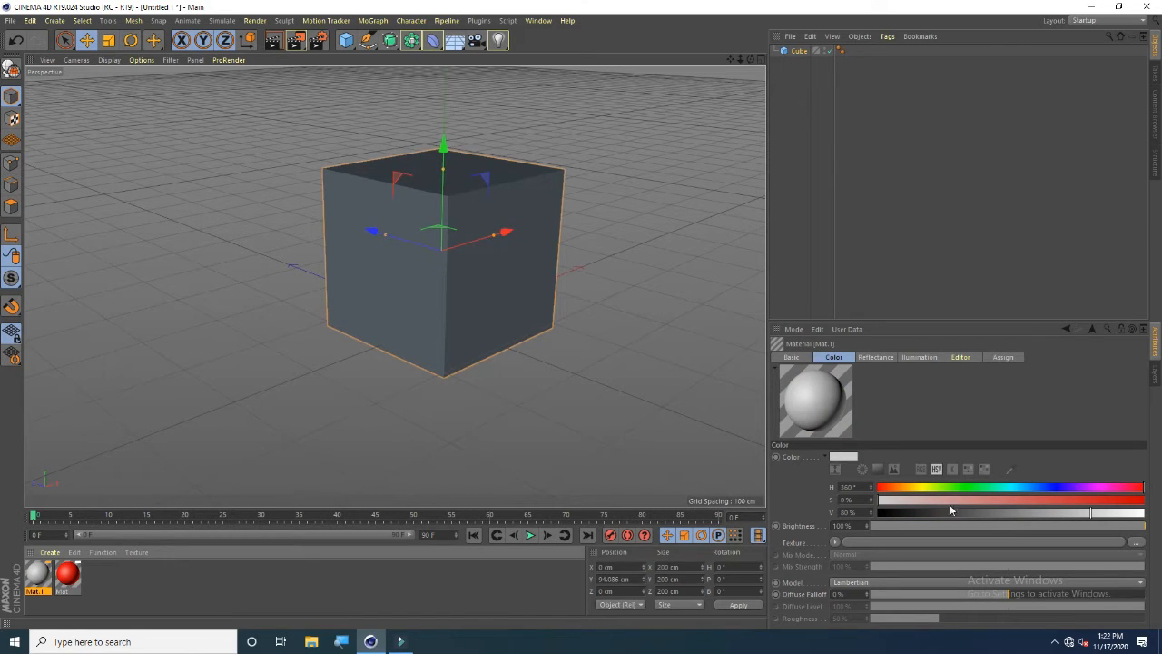
{"action": "left_click_drag", "start_coordinate": [1065, 502], "coordinate": [1144, 513]}
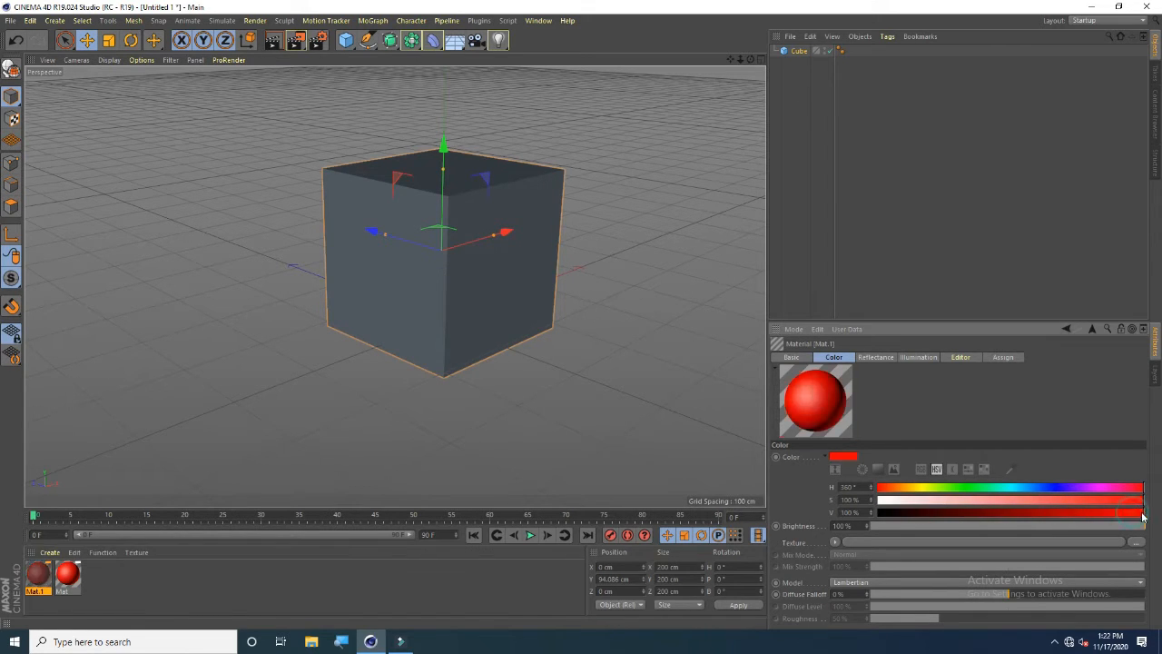
{"action": "left_click", "coordinate": [1099, 491]}
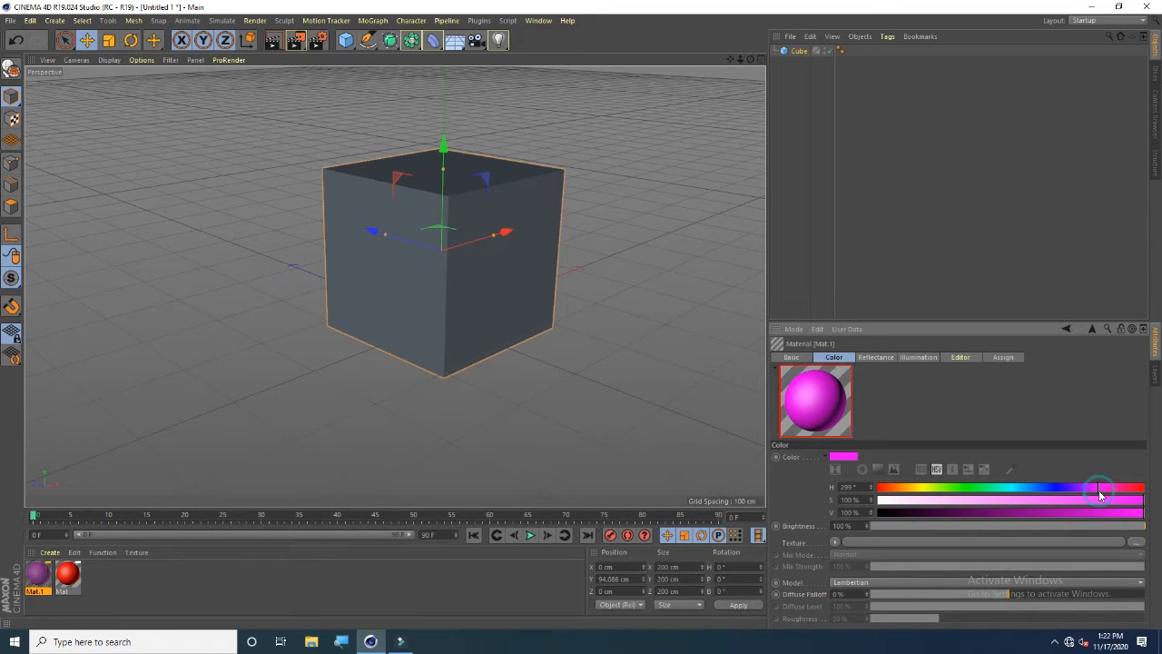
Create a third material and set its color to blue with hue 231° at full saturation and value
{"action": "double_click", "coordinate": [406, 585]}
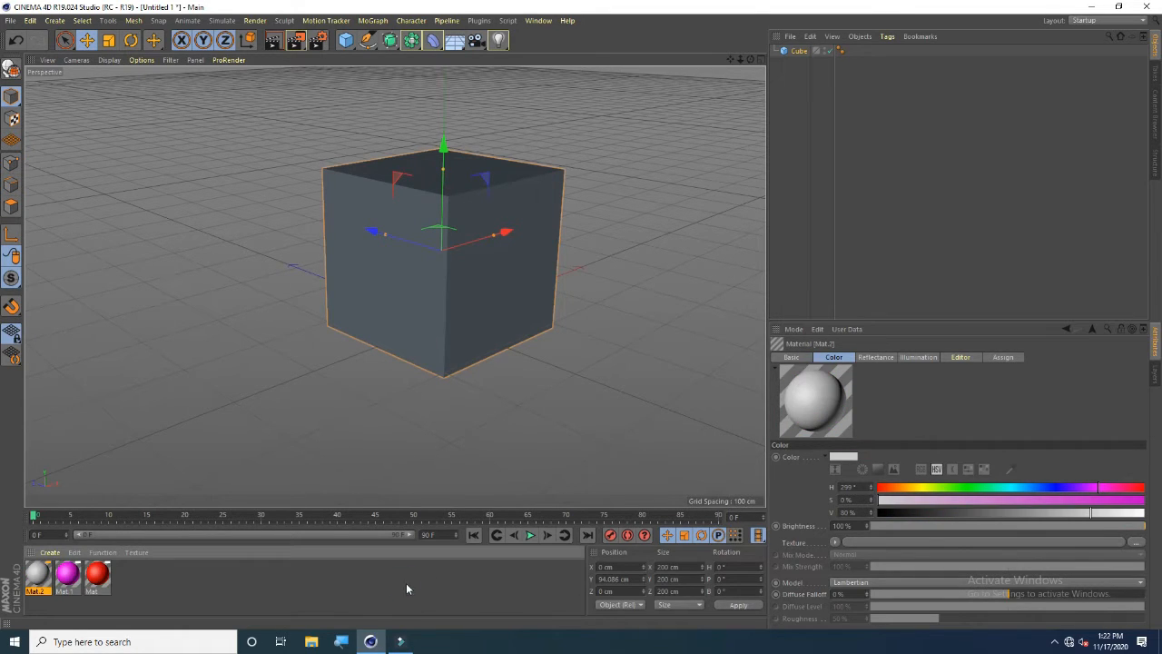
{"action": "left_click_drag", "start_coordinate": [1085, 515], "coordinate": [1145, 500]}
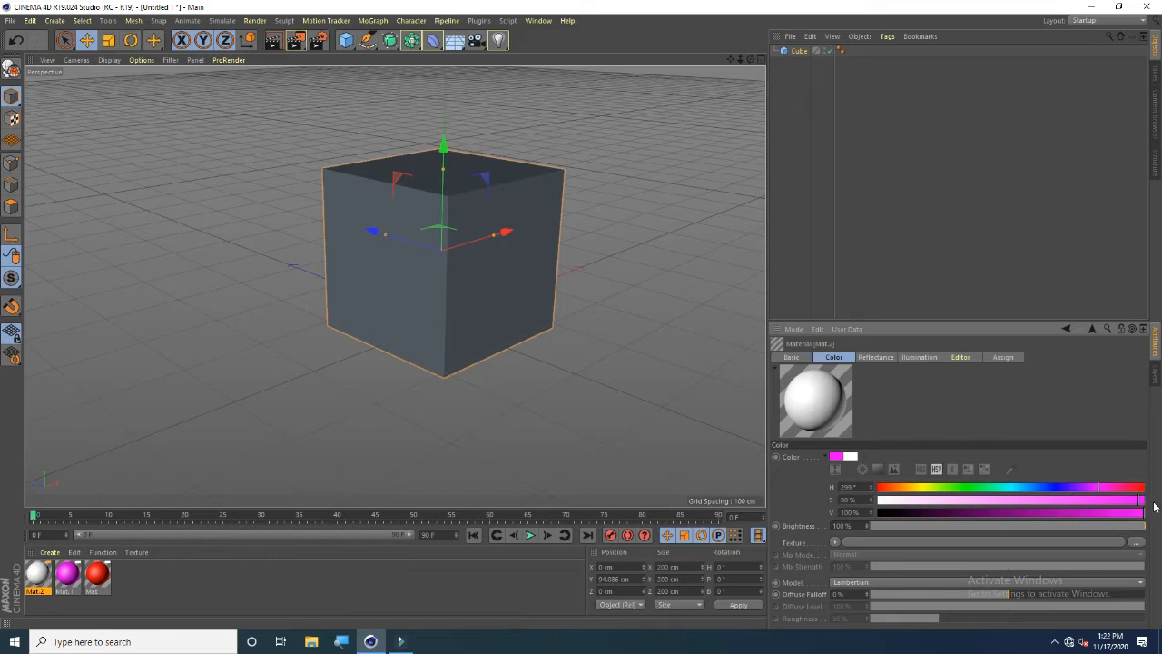
{"action": "left_click", "coordinate": [1050, 490]}
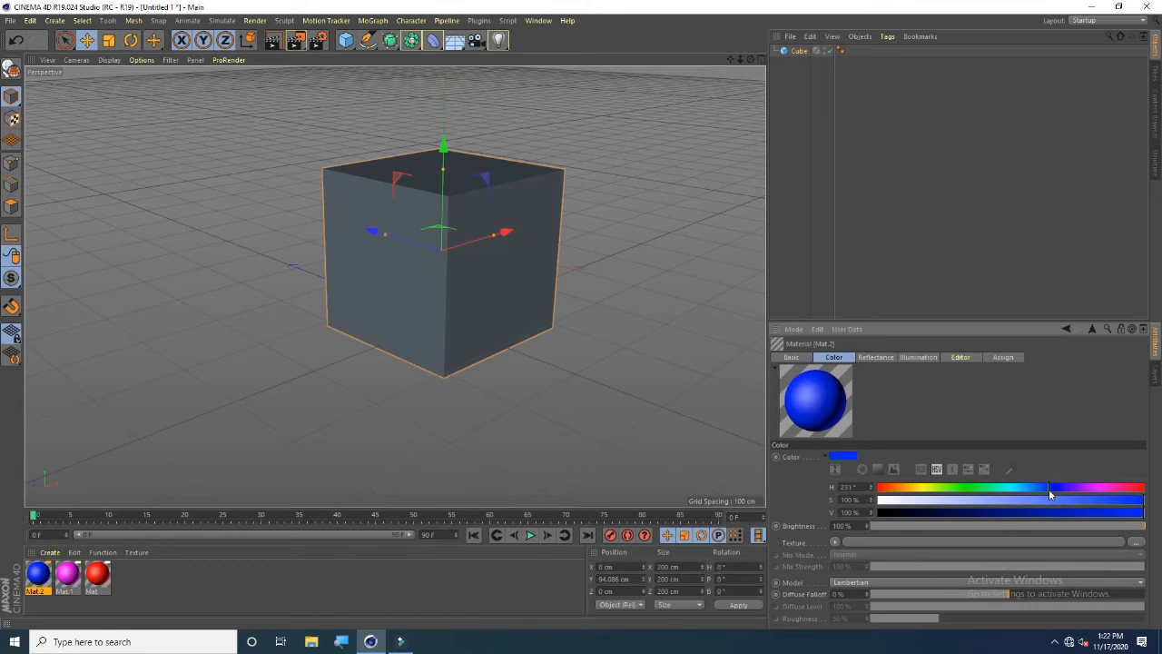
Create a fourth material and set its color to green with hue 135° at full saturation and value
{"action": "double_click", "coordinate": [546, 599]}
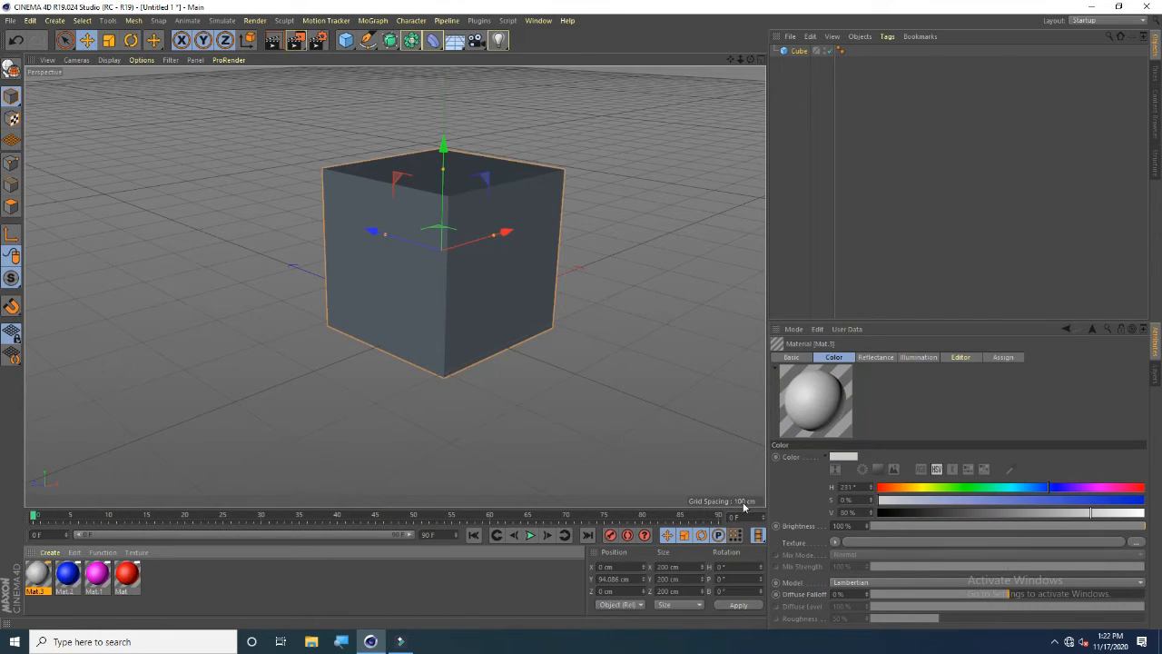
{"action": "left_click_drag", "start_coordinate": [1089, 514], "coordinate": [1145, 500]}
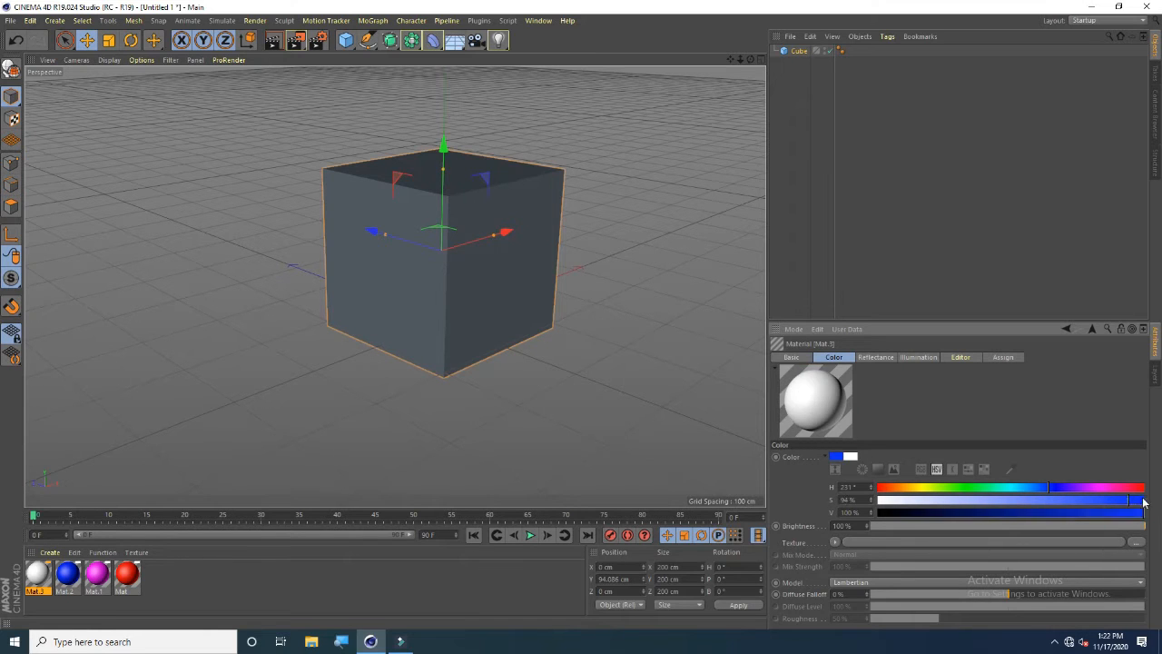
{"action": "left_click", "coordinate": [981, 491]}
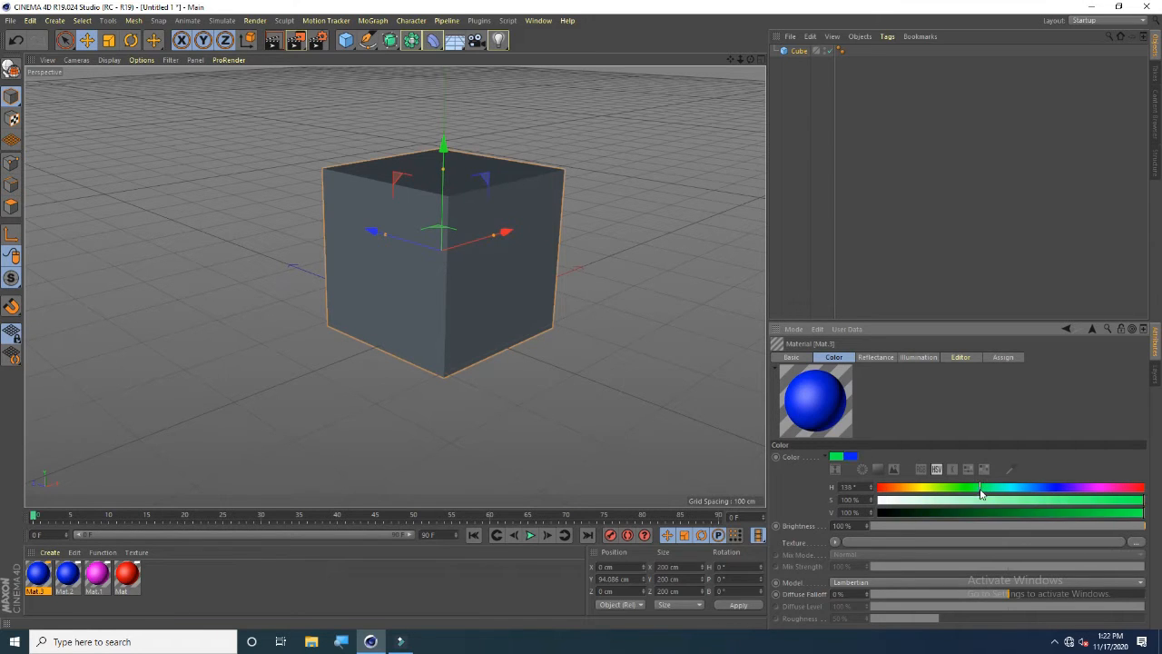
Create a fifth material and set its color to yellow with hue 67° at full saturation and value
{"action": "double_click", "coordinate": [354, 588]}
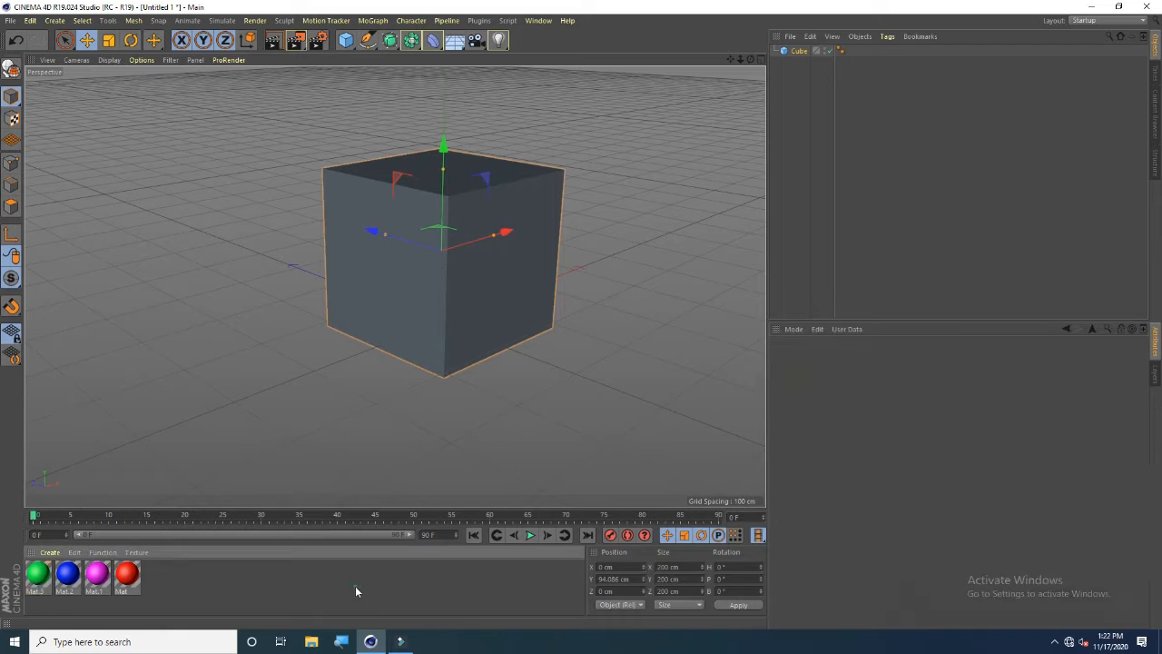
{"action": "left_click_drag", "start_coordinate": [1091, 514], "coordinate": [1144, 501]}
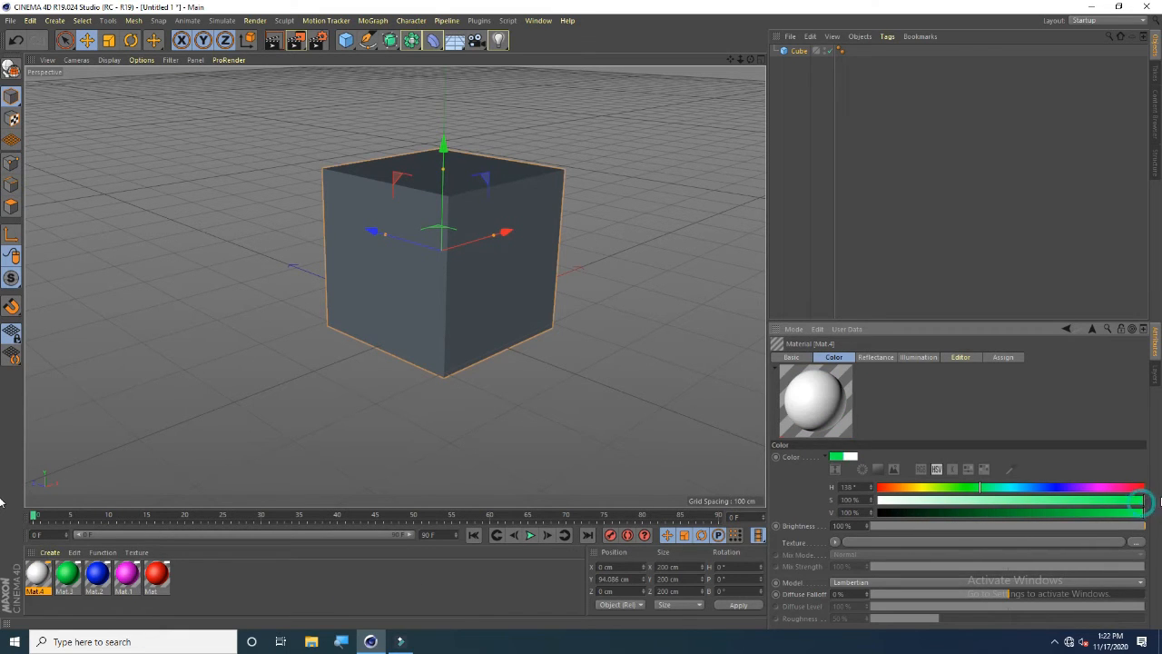
{"action": "left_click", "coordinate": [929, 490]}
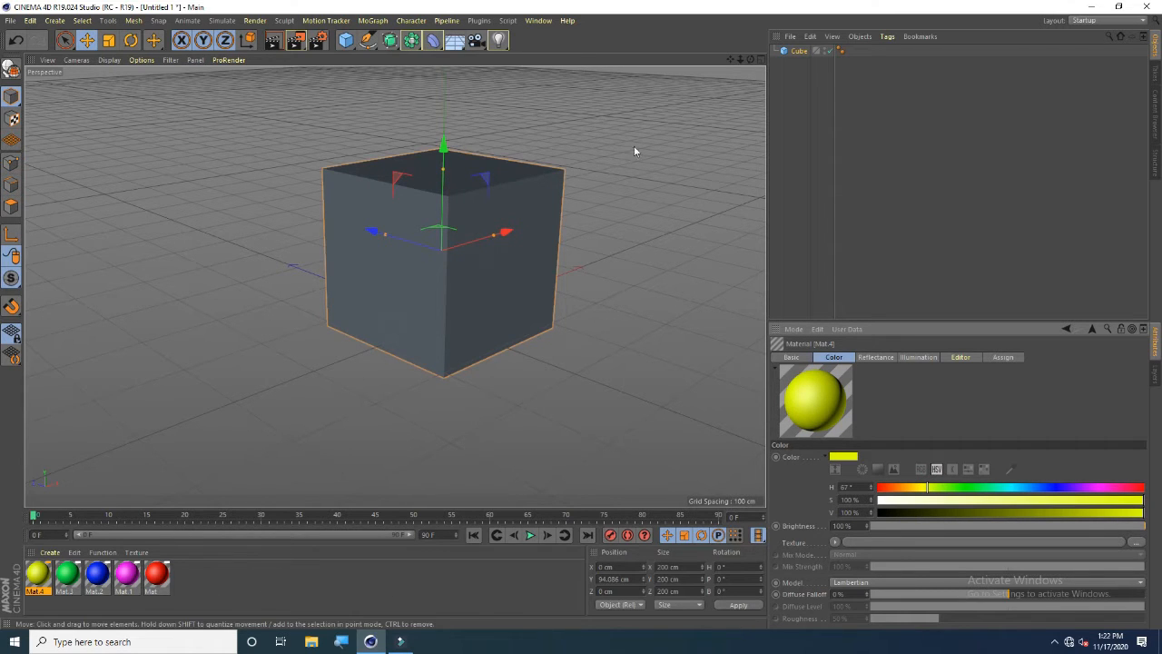
Make the cube editable as a polygon object and switch to polygon selection mode
{"action": "left_click_drag", "start_coordinate": [750, 60], "coordinate": [471, 306]}
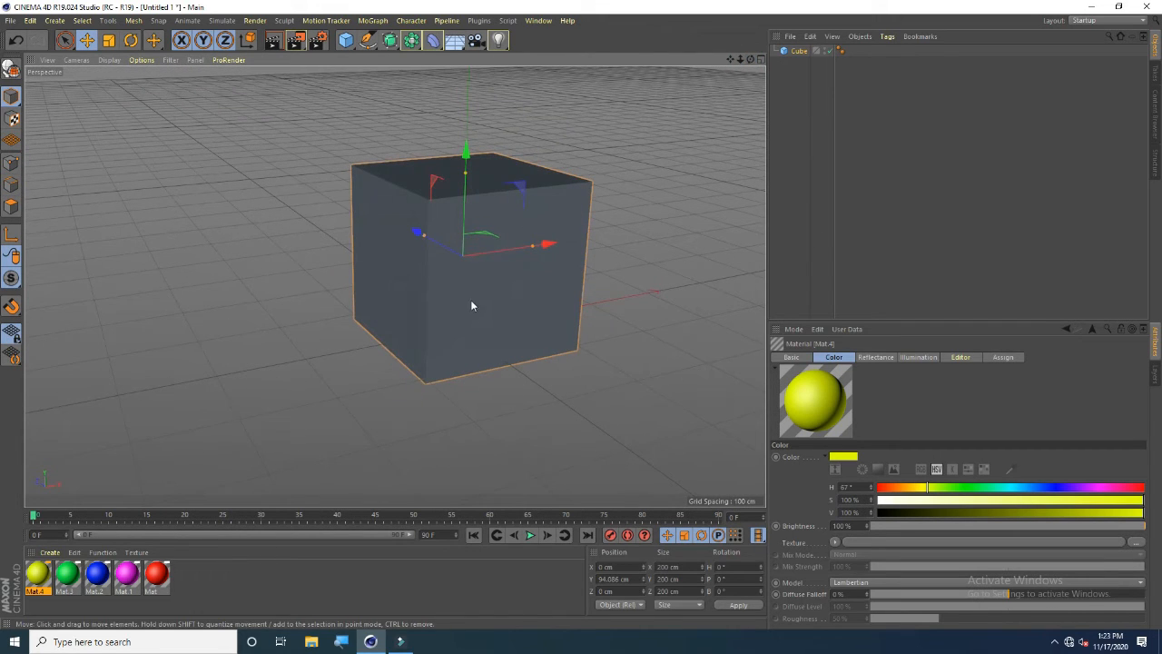
{"action": "left_click", "coordinate": [12, 70]}
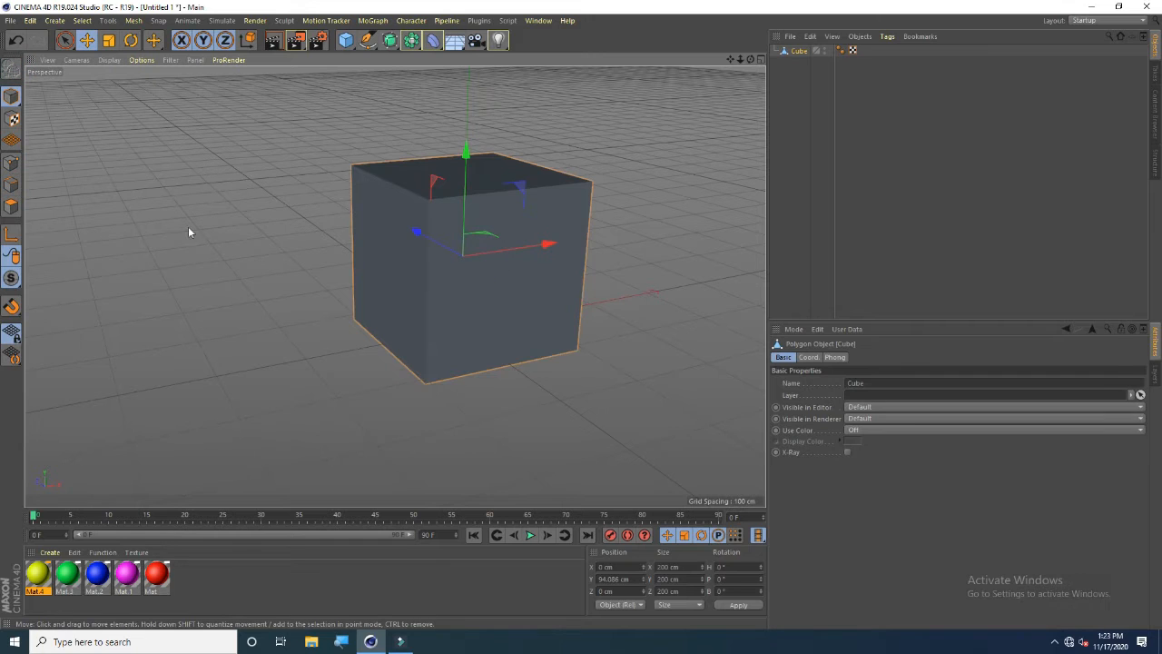
{"action": "left_click", "coordinate": [12, 207]}
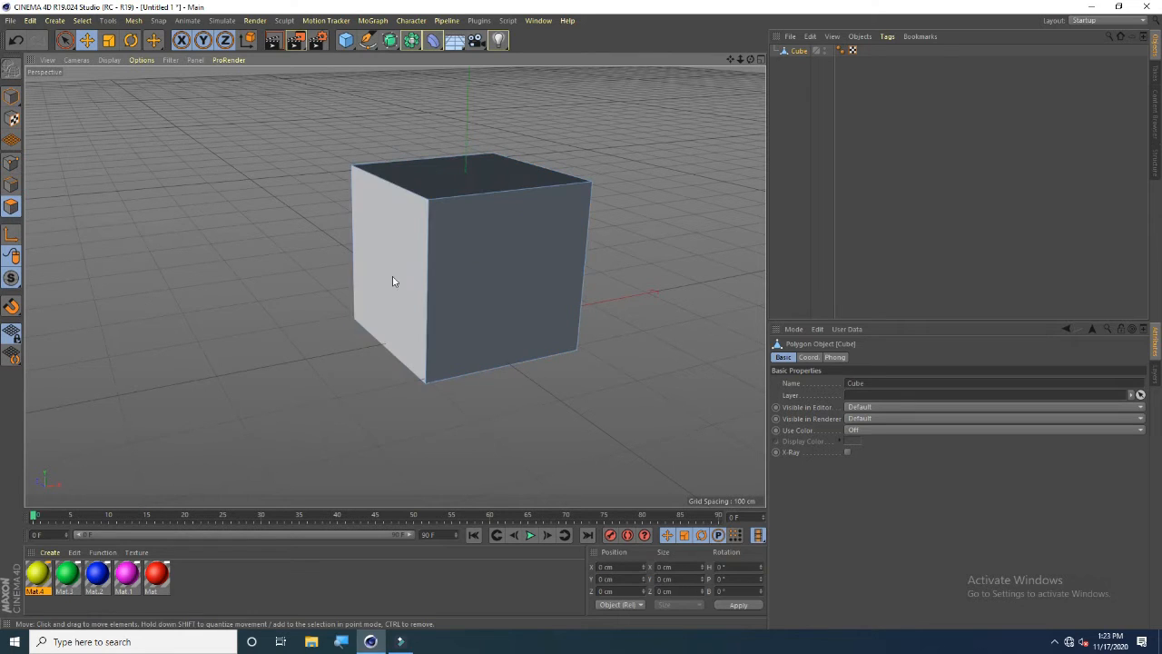
Select one side face of the cube and apply the yellow Mat.4 material to it
{"action": "left_click_drag", "start_coordinate": [751, 60], "coordinate": [695, 109]}
{"action": "left_click", "coordinate": [500, 312]}
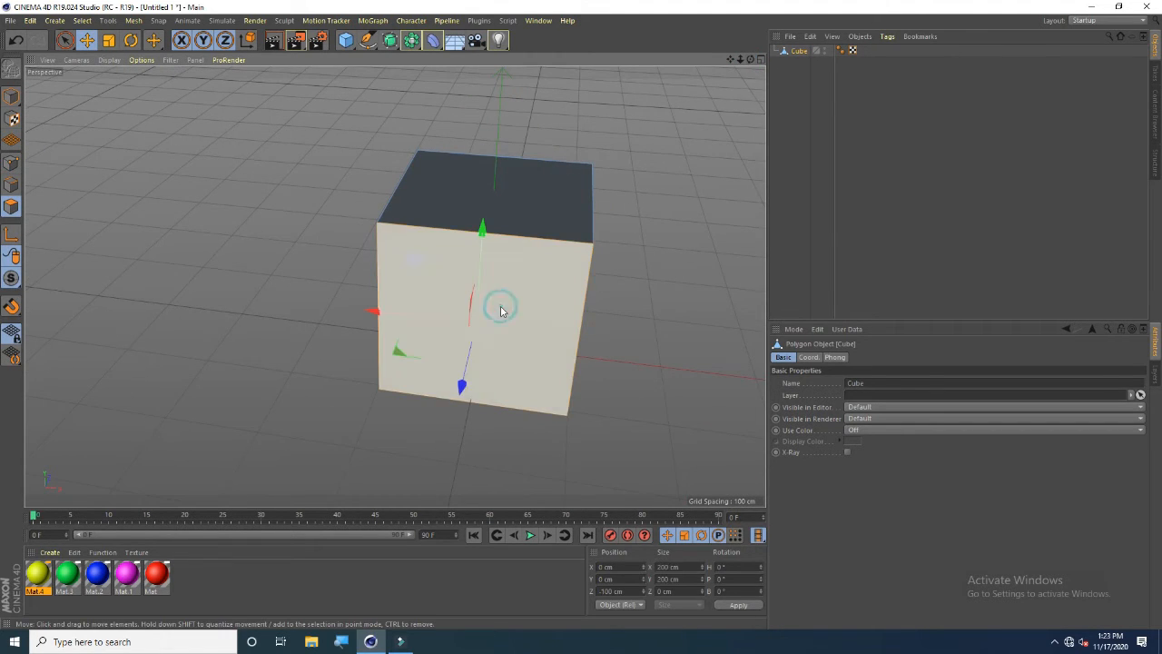
{"action": "right_click", "coordinate": [41, 581]}
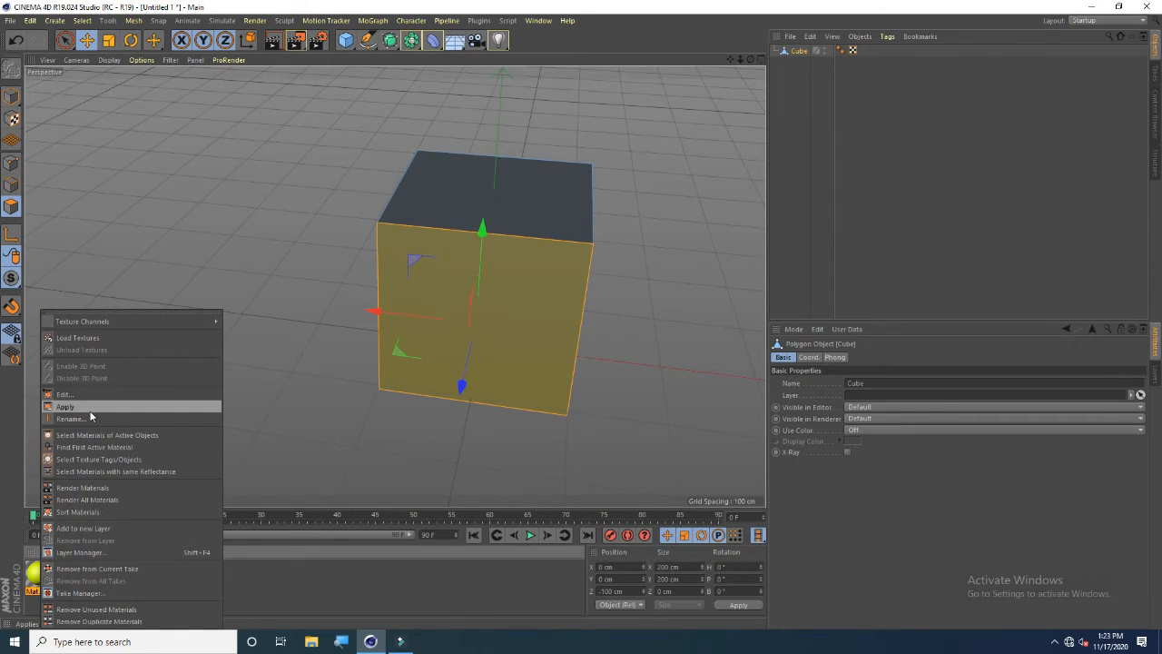
{"action": "left_click", "coordinate": [91, 408]}
{"action": "left_click", "coordinate": [191, 333]}
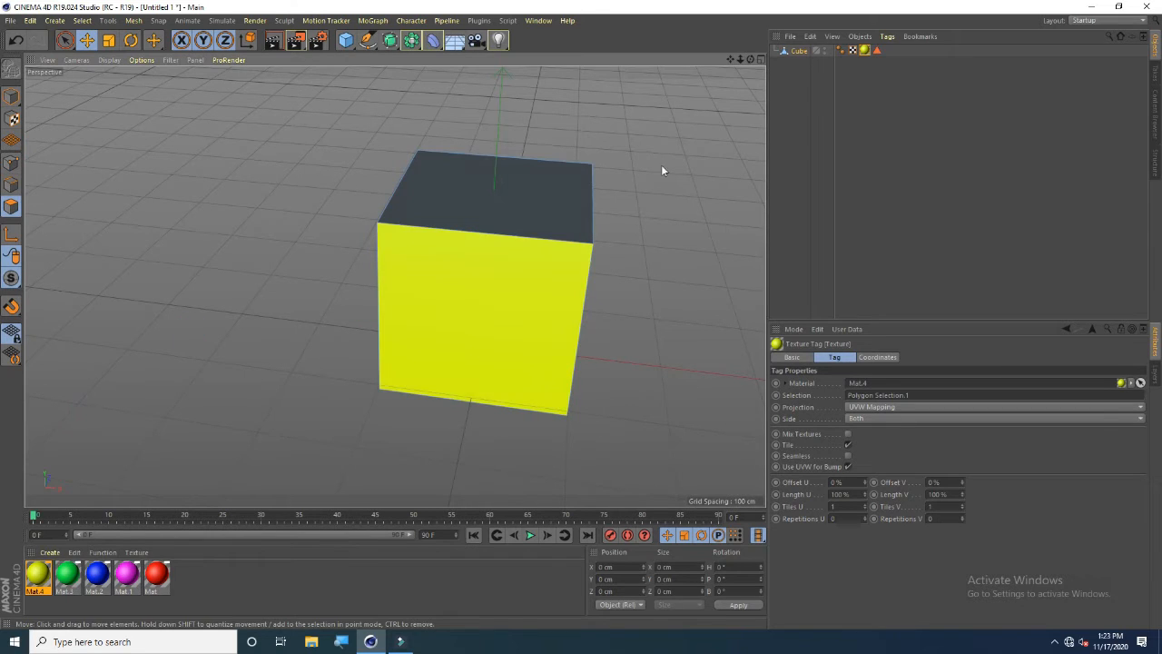
Select the adjacent side face of the cube and apply the green Mat.3 material to it
{"action": "left_click_drag", "start_coordinate": [752, 59], "coordinate": [659, 72]}
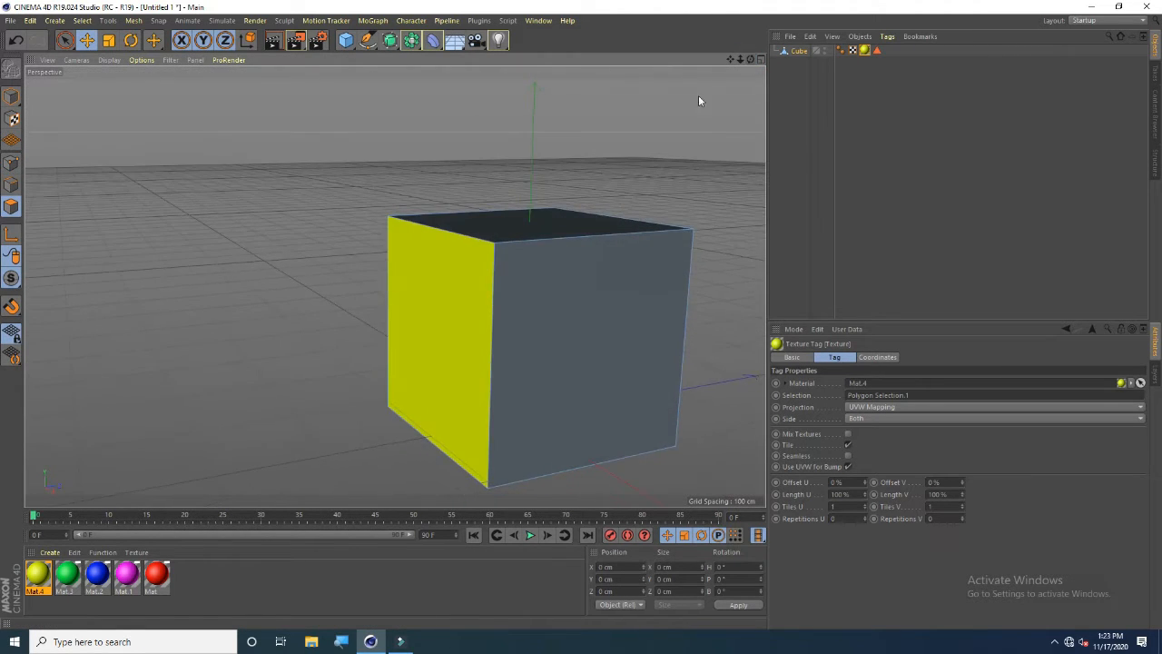
{"action": "left_click", "coordinate": [539, 393]}
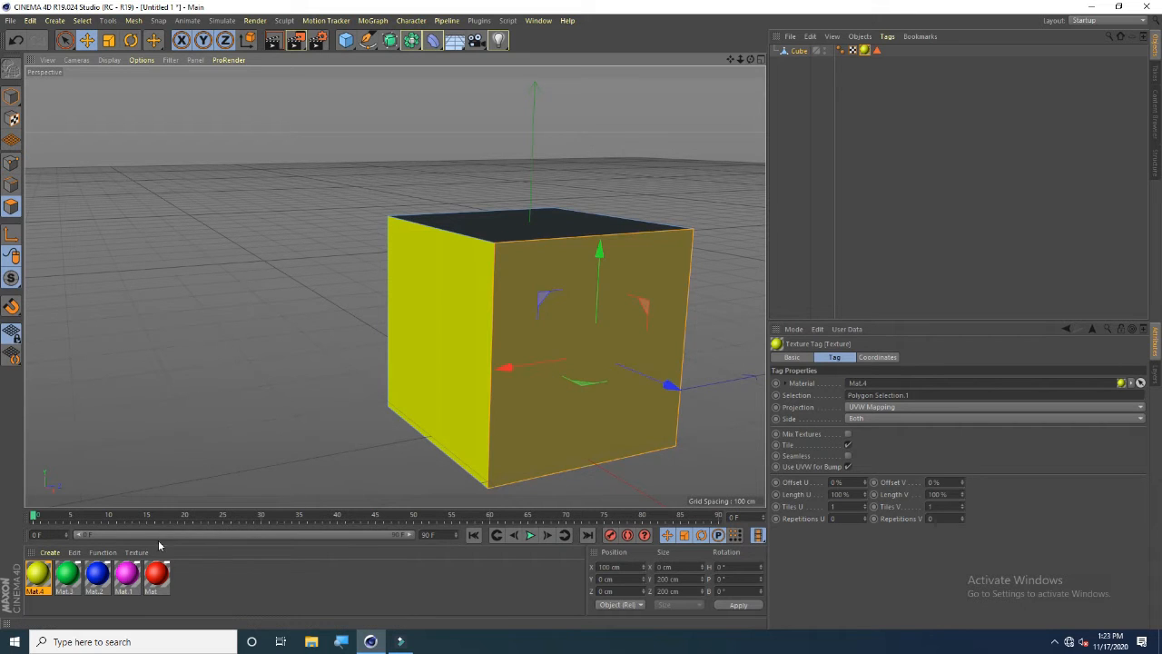
{"action": "right_click", "coordinate": [65, 579]}
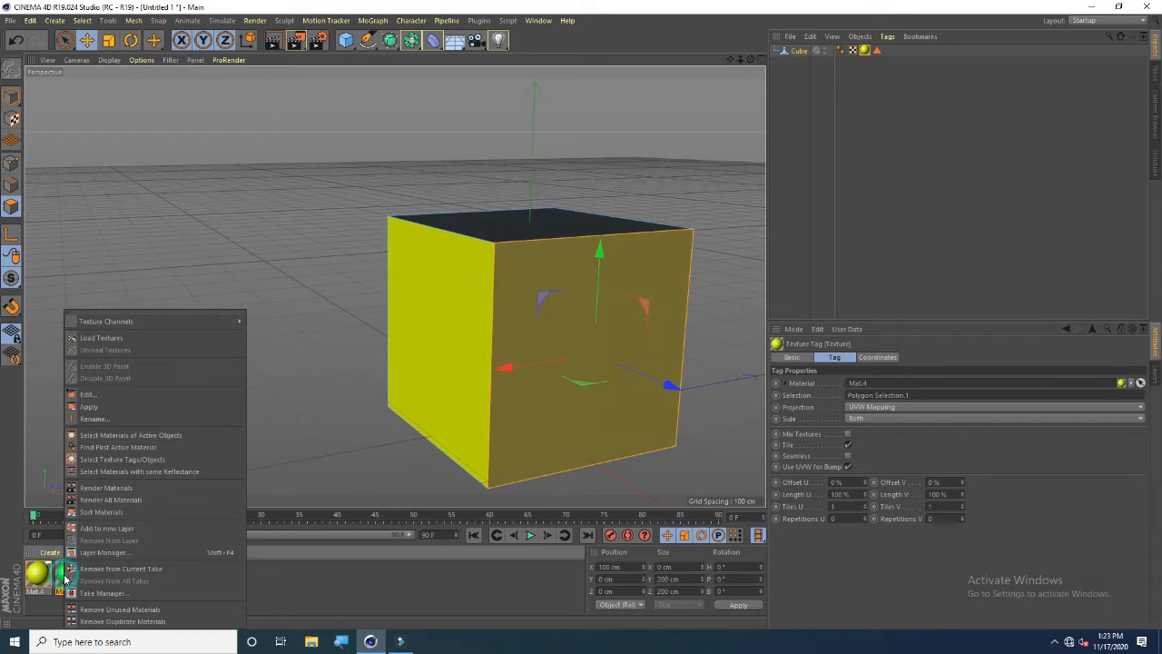
{"action": "left_click", "coordinate": [116, 408]}
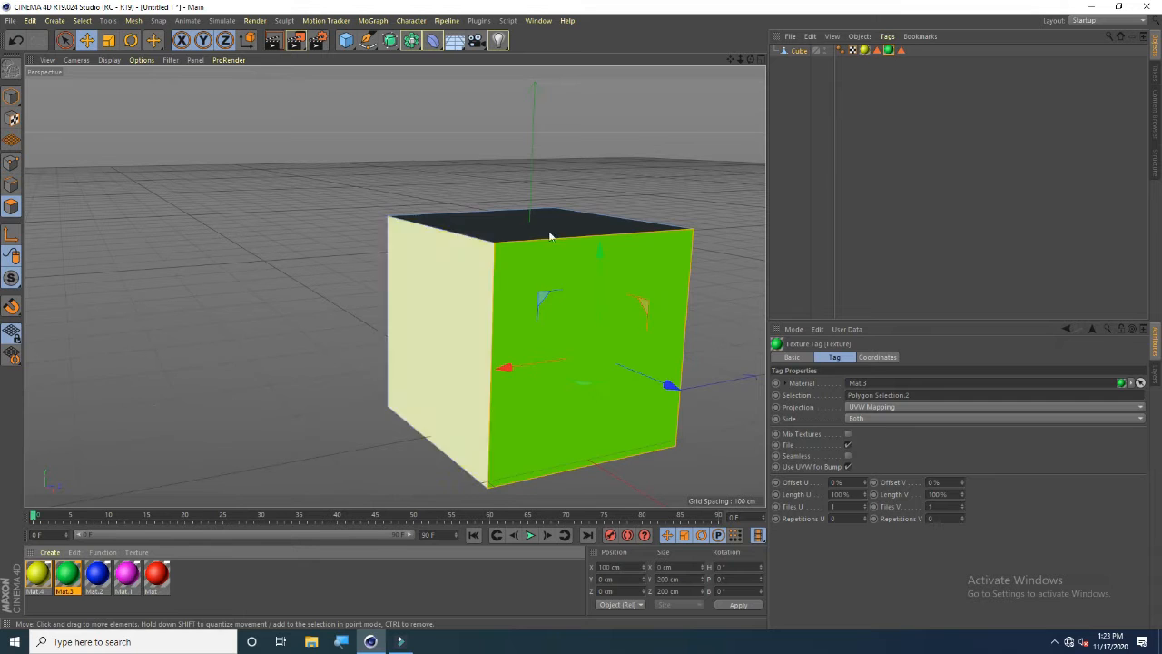
Select the front face of the cube and apply the blue Mat.2 material to it
{"action": "left_click_drag", "start_coordinate": [741, 60], "coordinate": [541, 67]}
{"action": "left_click", "coordinate": [400, 354]}
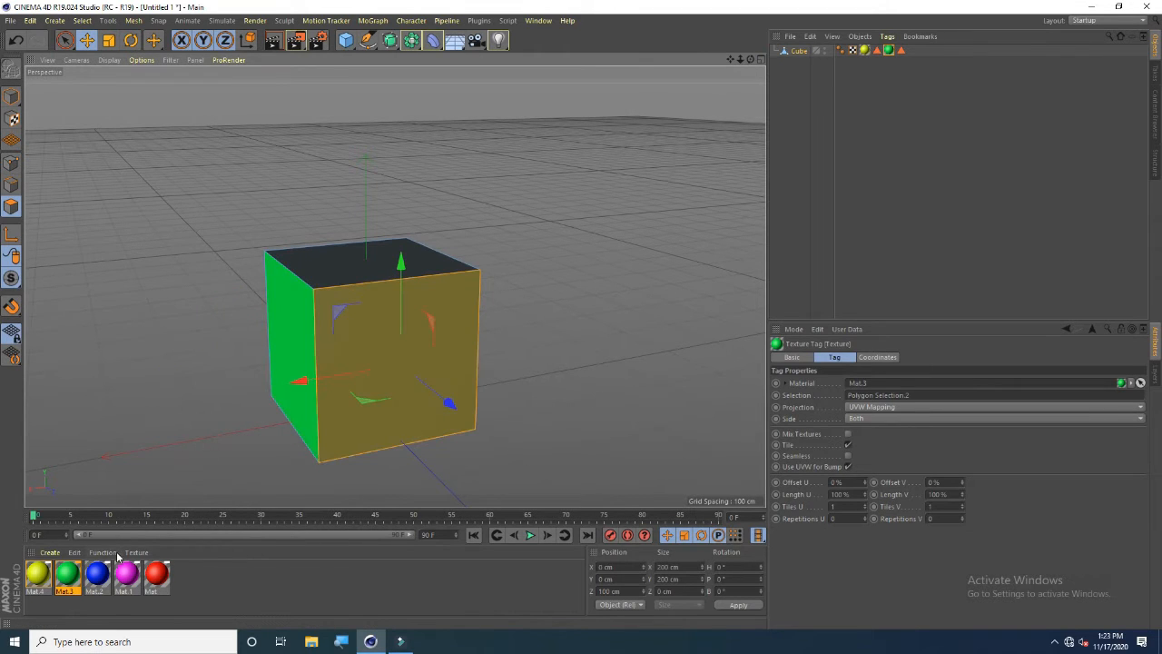
{"action": "right_click", "coordinate": [94, 575]}
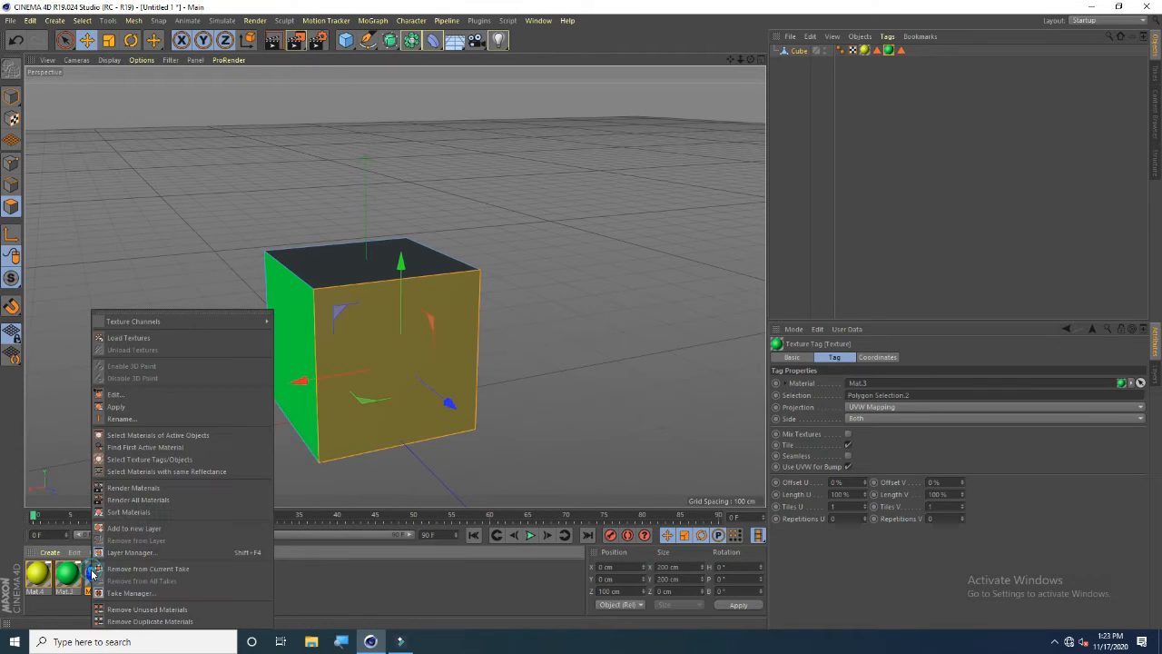
{"action": "left_click", "coordinate": [132, 411]}
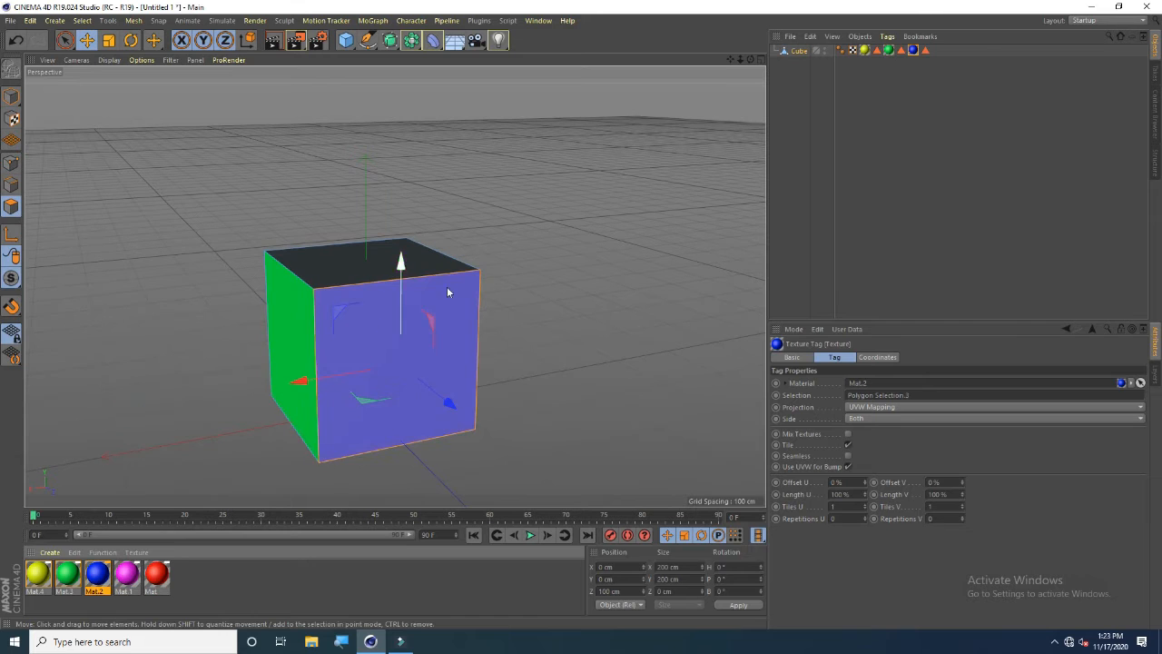
Select the next side face of the cube and apply the magenta Mat.1 material to it
{"action": "left_click_drag", "start_coordinate": [749, 60], "coordinate": [595, 83]}
{"action": "left_click_drag", "start_coordinate": [741, 61], "coordinate": [697, 33]}
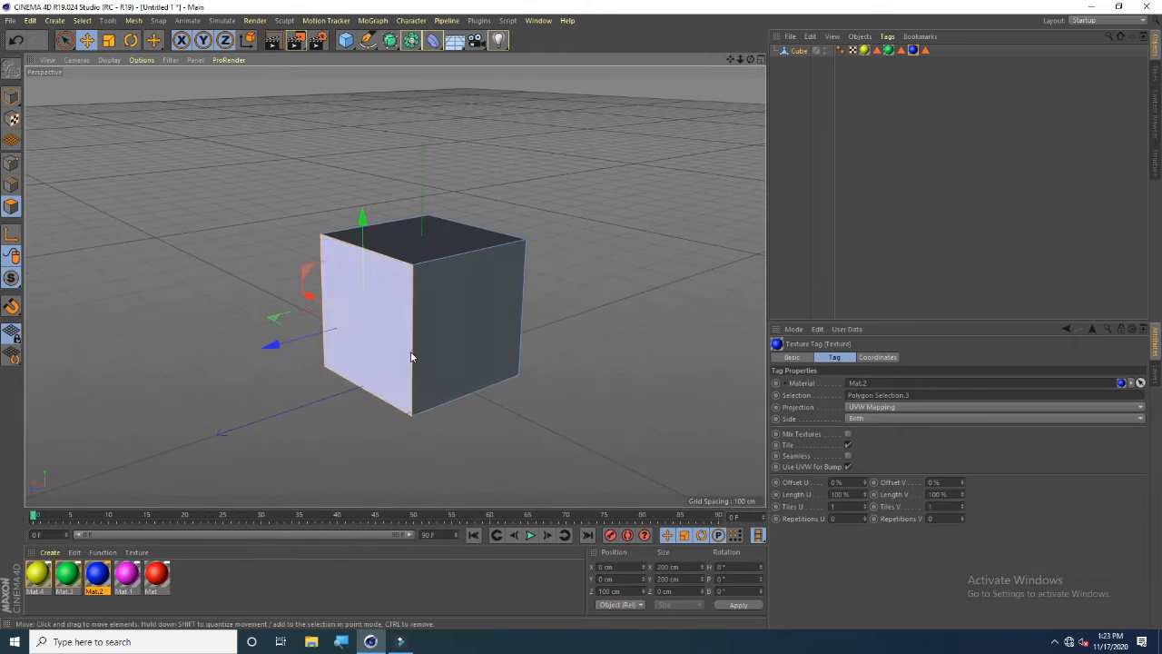
{"action": "left_click", "coordinate": [444, 343]}
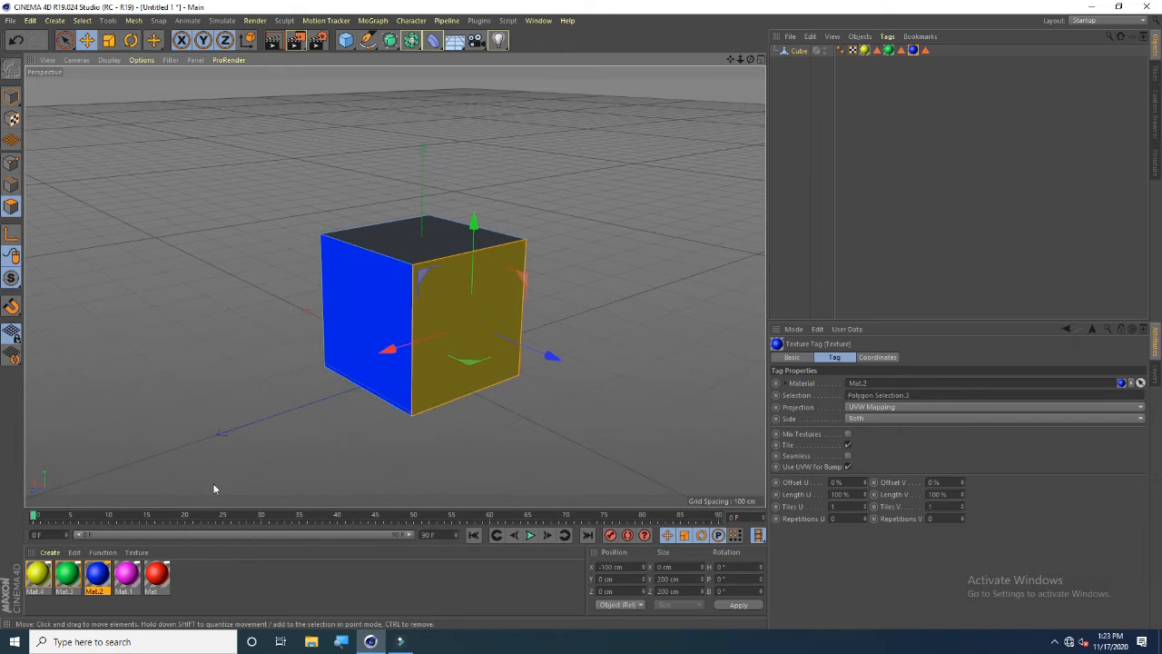
{"action": "right_click", "coordinate": [128, 575]}
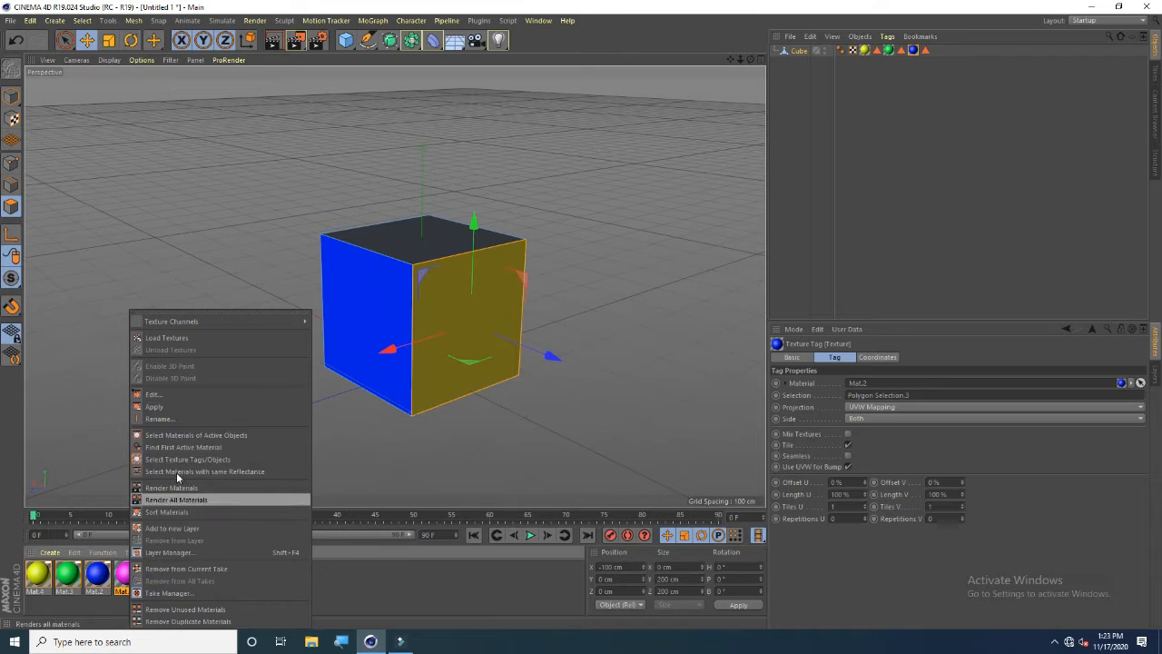
{"action": "left_click", "coordinate": [191, 415]}
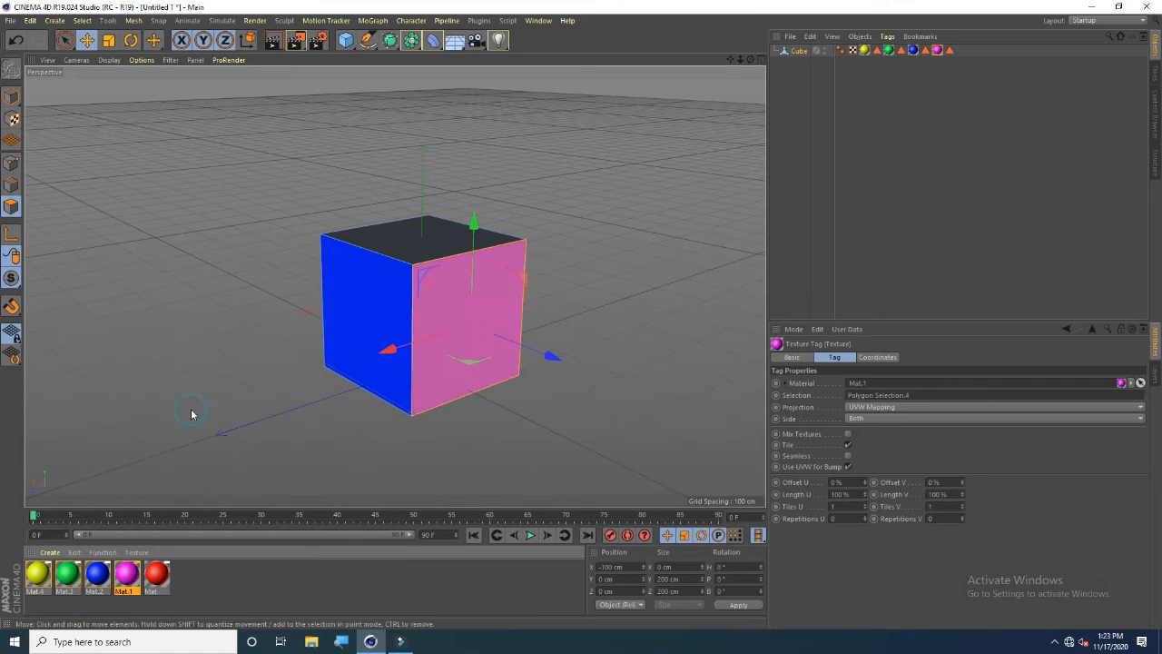
Select the top face of the cube and apply the red Mat material to it
{"action": "left_click", "coordinate": [423, 252]}
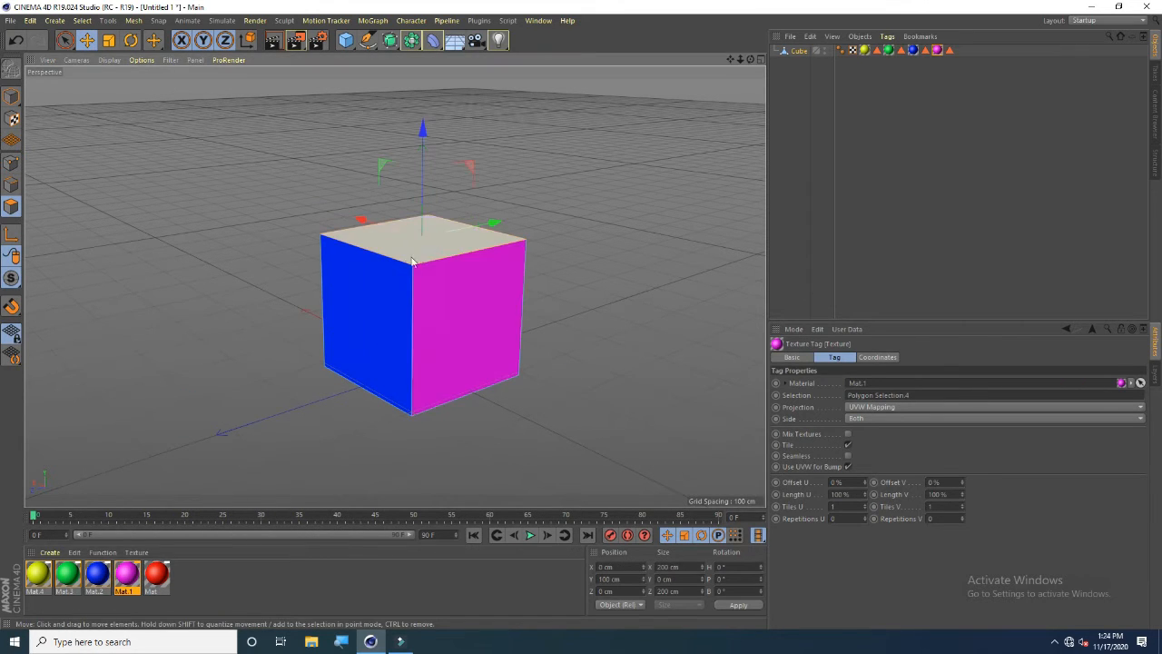
{"action": "right_click", "coordinate": [159, 574]}
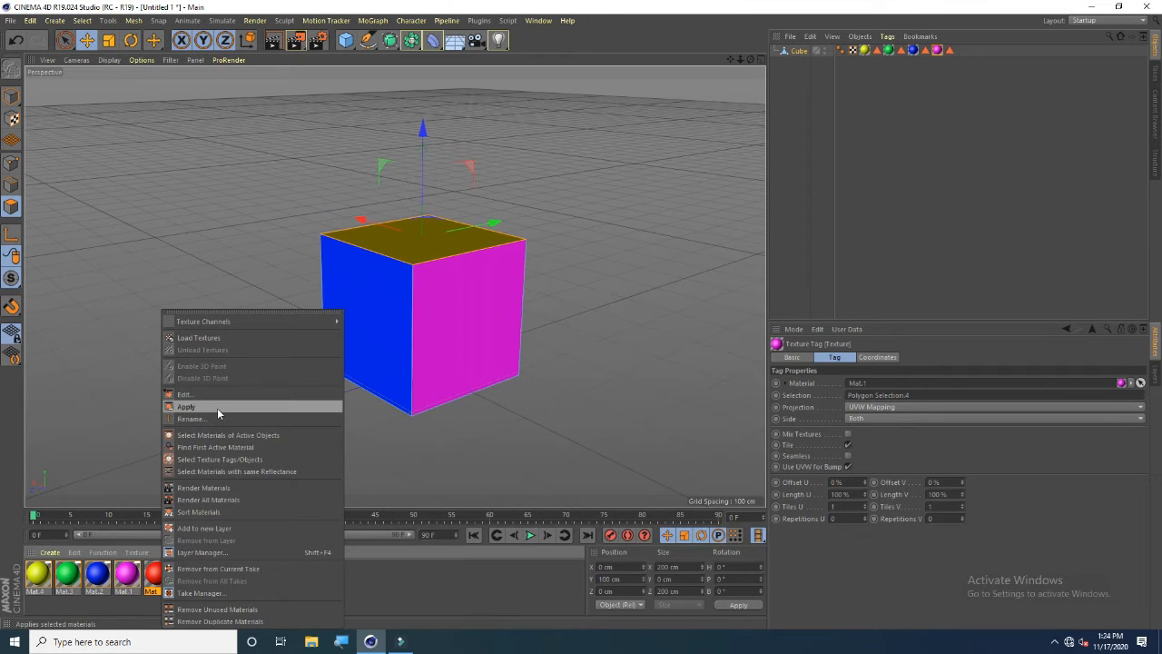
{"action": "left_click", "coordinate": [217, 408]}
Select the bottom face of the cube and apply the red Mat material to it
{"action": "left_click_drag", "start_coordinate": [750, 60], "coordinate": [750, 182]}
{"action": "left_click", "coordinate": [399, 416]}
{"action": "right_click", "coordinate": [165, 569]}
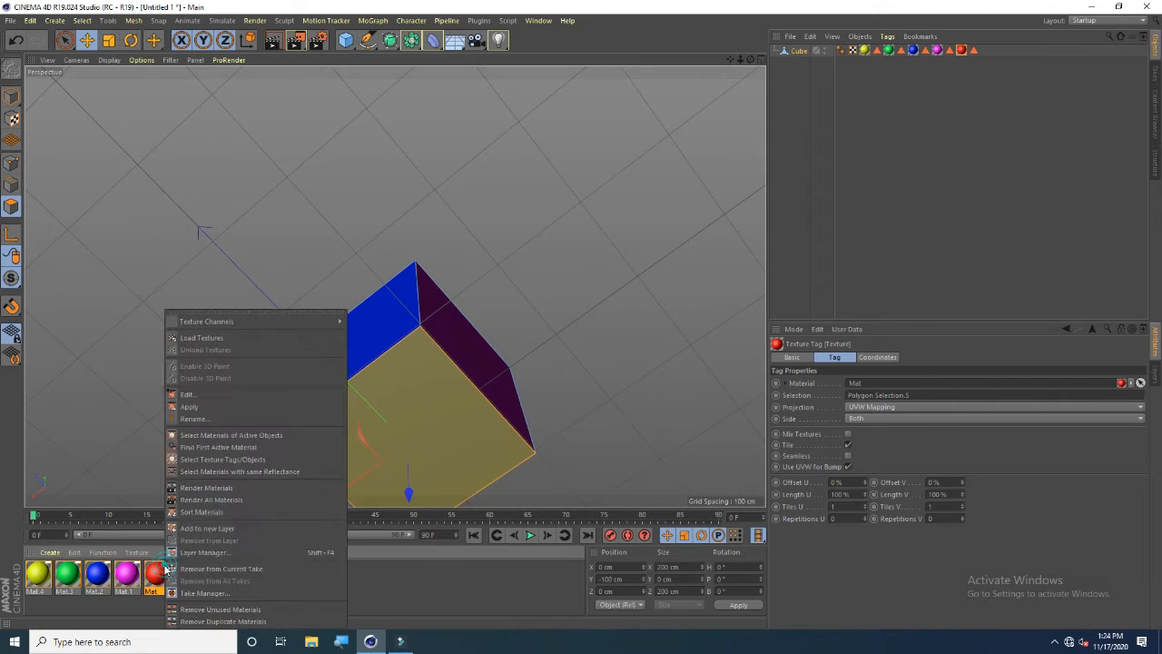
{"action": "left_click", "coordinate": [236, 407]}
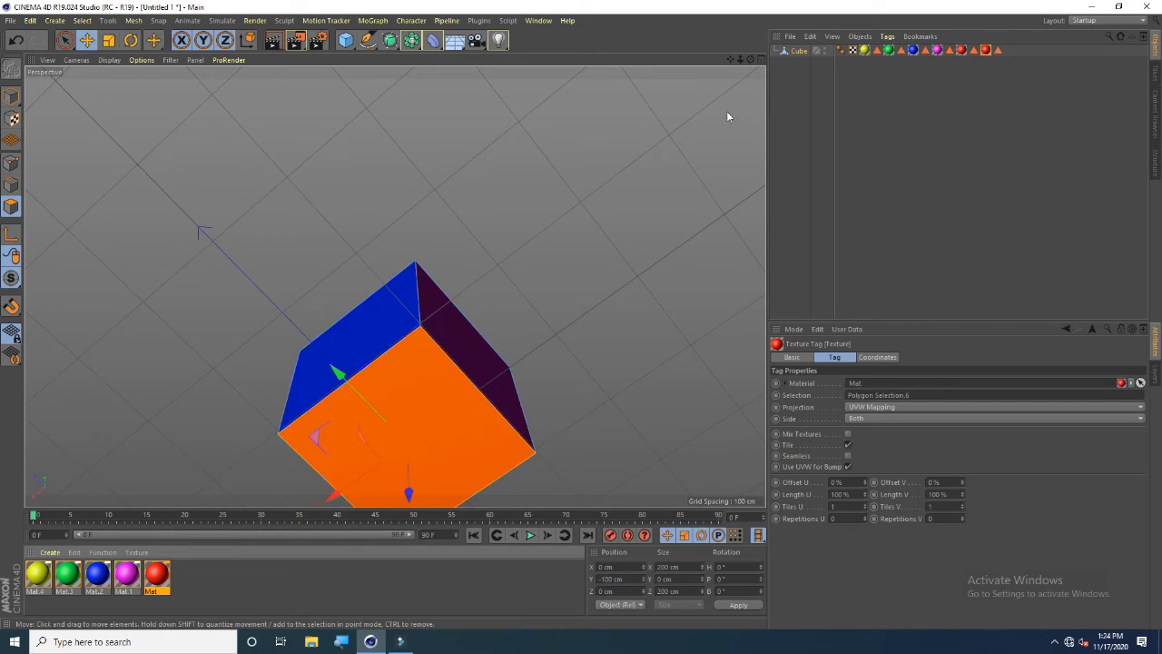
Try moving the cube's top face downward along its vertical axis, then undo the moves
{"action": "left_click_drag", "start_coordinate": [751, 60], "coordinate": [395, 287]}
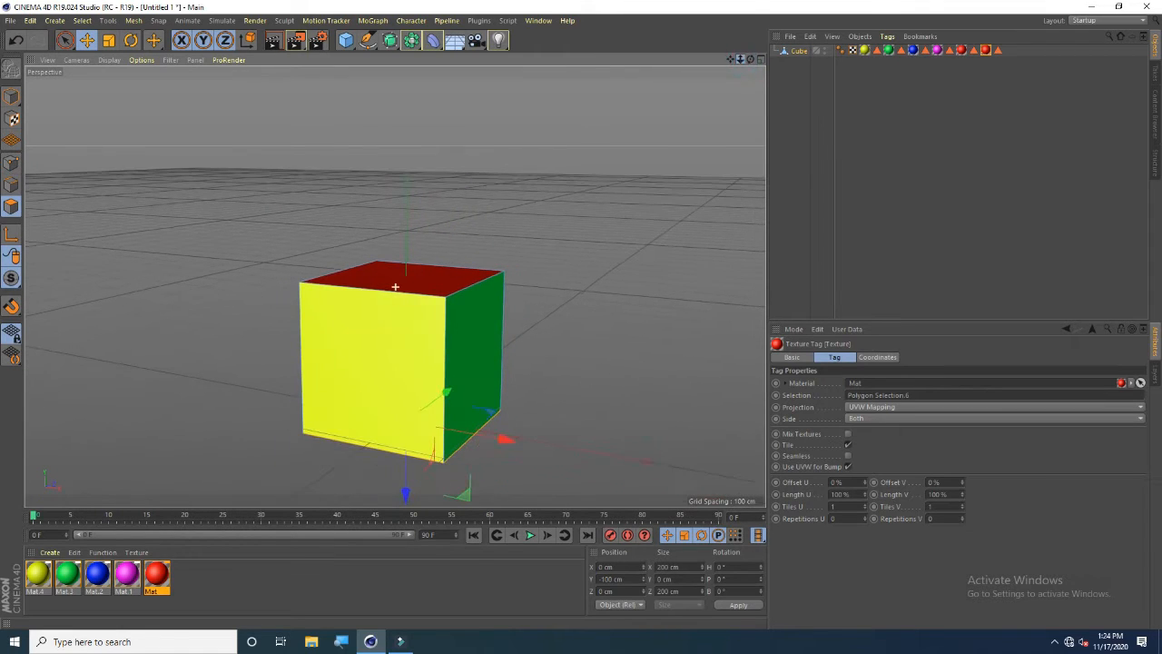
{"action": "left_click_drag", "start_coordinate": [755, 66], "coordinate": [700, 104]}
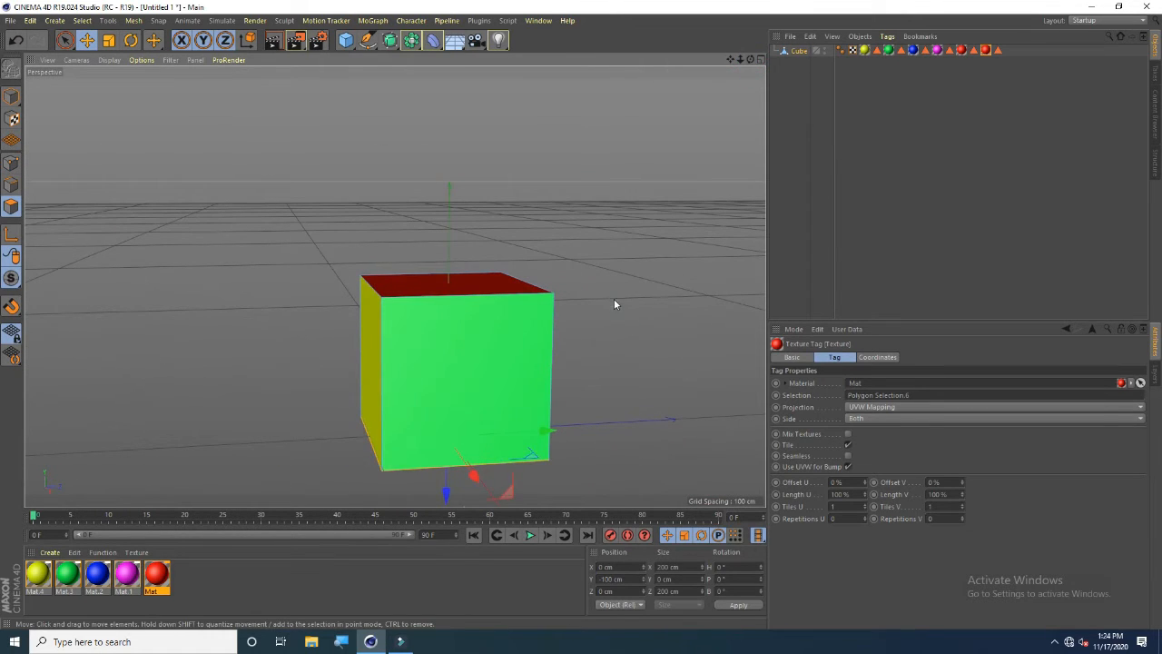
{"action": "left_click", "coordinate": [480, 295]}
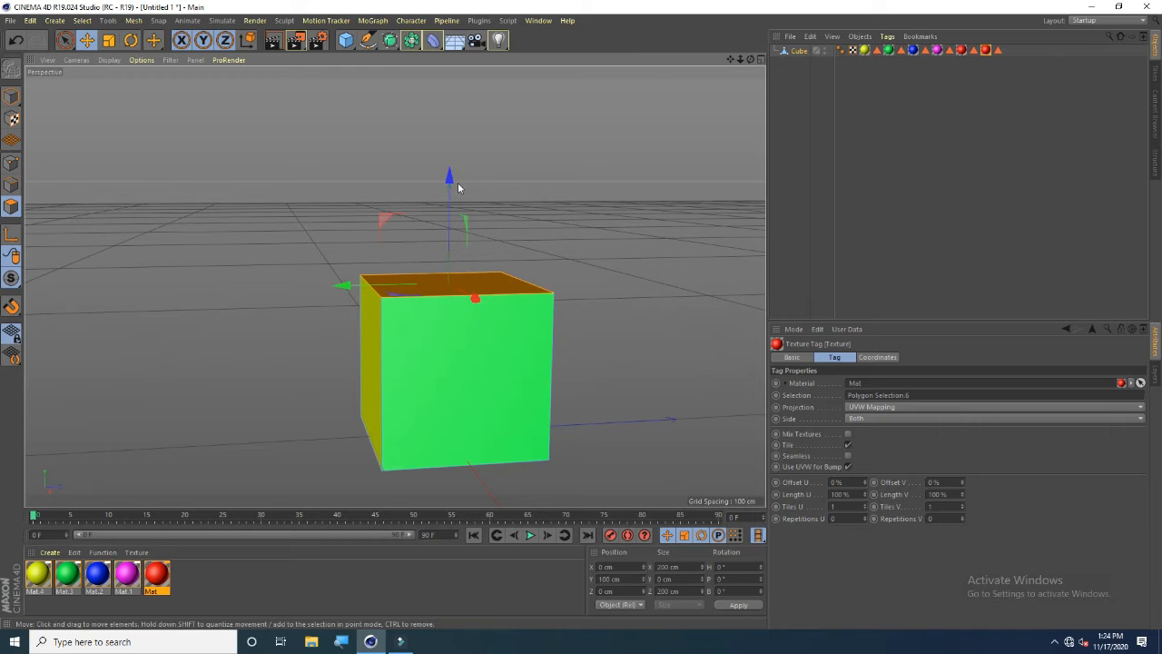
{"action": "left_click_drag", "start_coordinate": [449, 178], "coordinate": [449, 247]}
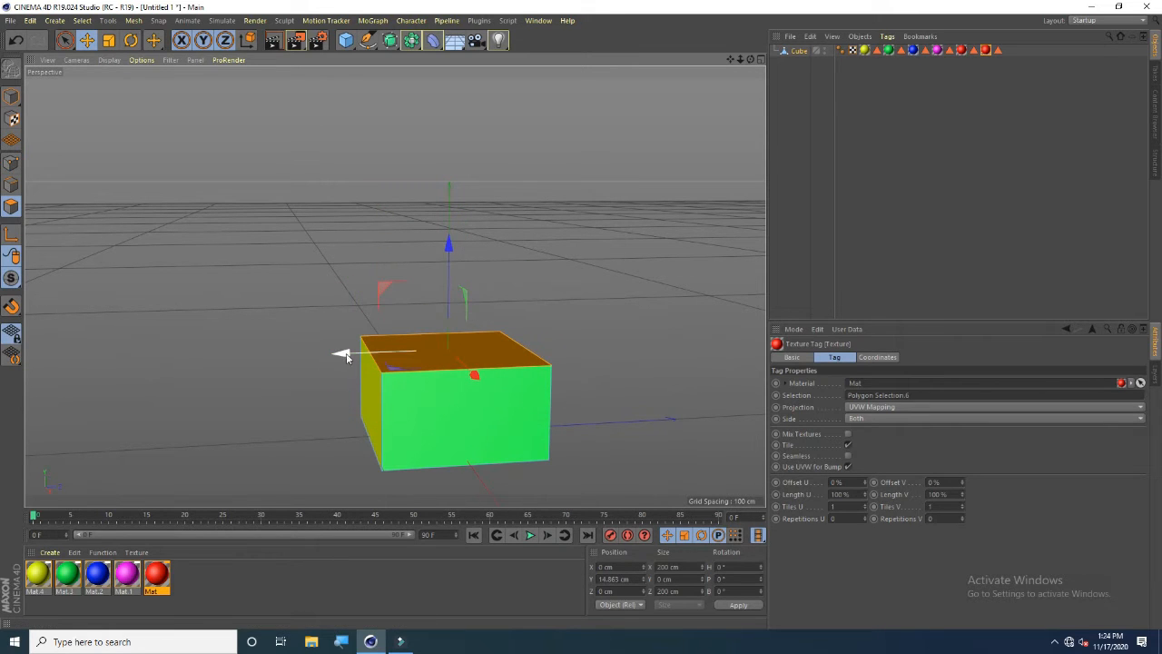
{"action": "mouse_move", "coordinate": [345, 354]}
{"action": "left_mouse_down"}
{"action": "mouse_move", "coordinate": [114, 395]}
{"action": "mouse_move", "coordinate": [509, 350]}
{"action": "mouse_move", "coordinate": [349, 375]}
{"action": "left_mouse_up"}
{"action": "left_click_drag", "start_coordinate": [752, 60], "coordinate": [788, 39]}
{"action": "key", "text": "ctrl+z"}
{"action": "key", "text": "ctrl+z"}
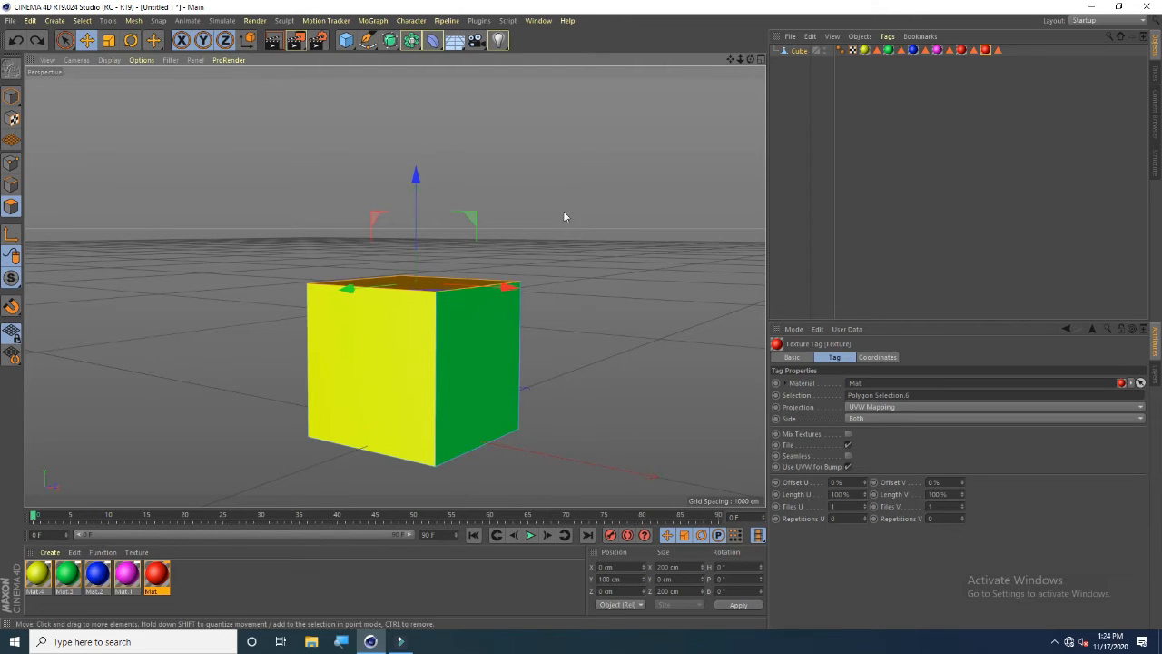
Switch to edge mode and move the cube's top back edge diagonally about 140 cm to slant it into a wedge
{"action": "left_click", "coordinate": [345, 355]}
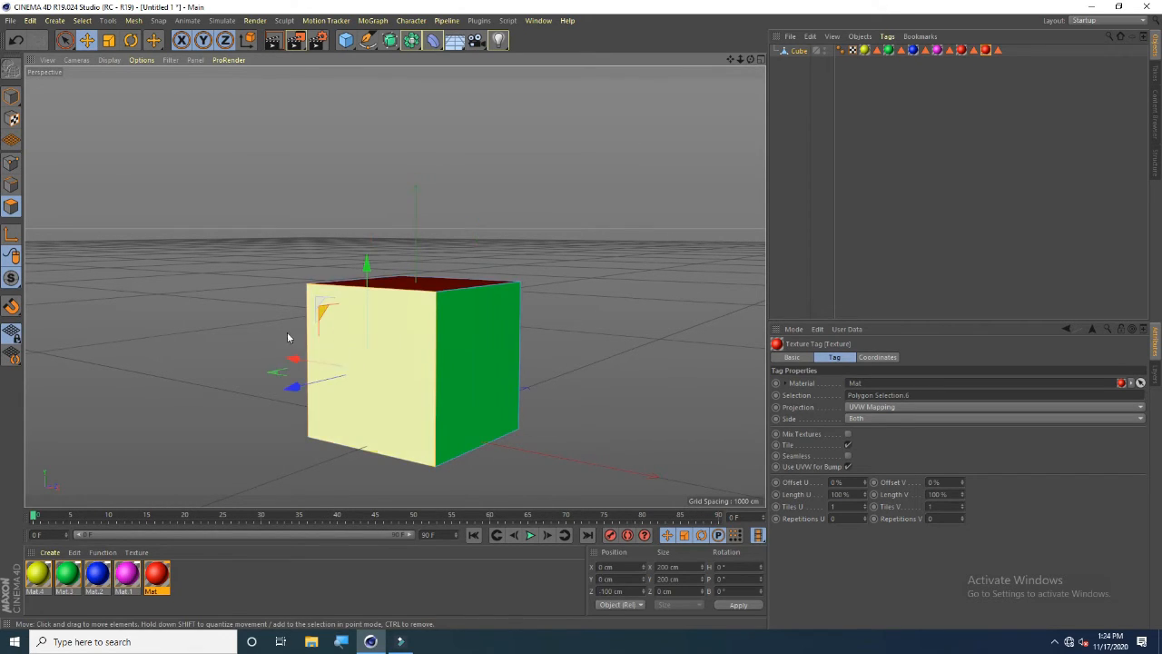
{"action": "left_click", "coordinate": [11, 185]}
{"action": "left_click_drag", "start_coordinate": [750, 60], "coordinate": [709, 63]}
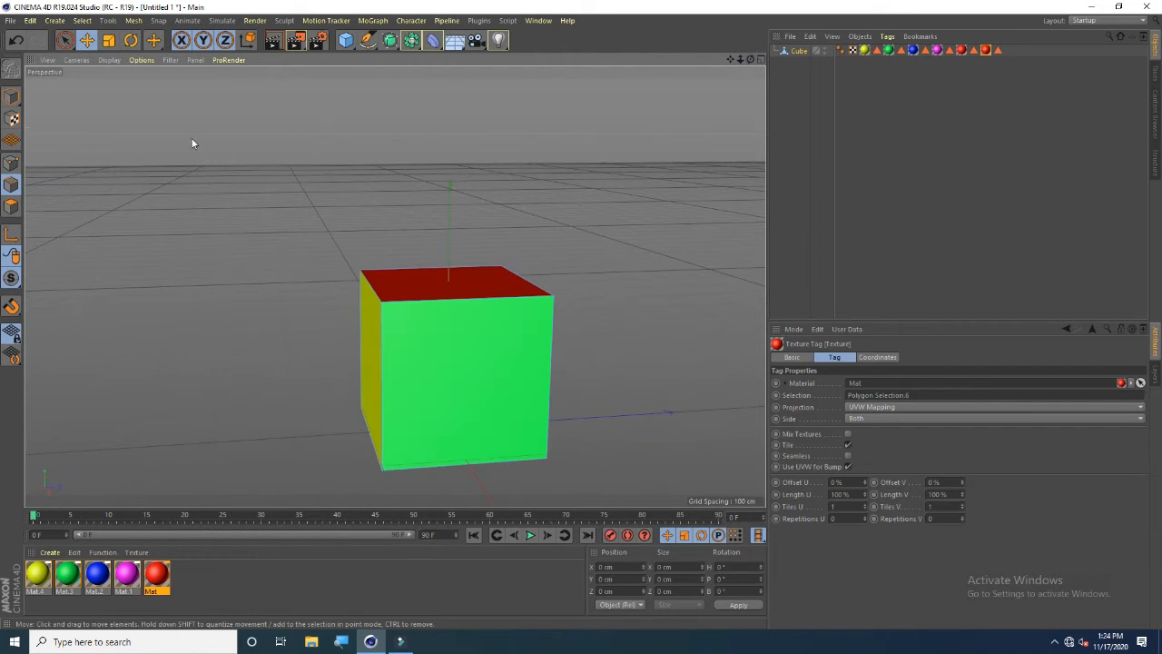
{"action": "left_click", "coordinate": [14, 191]}
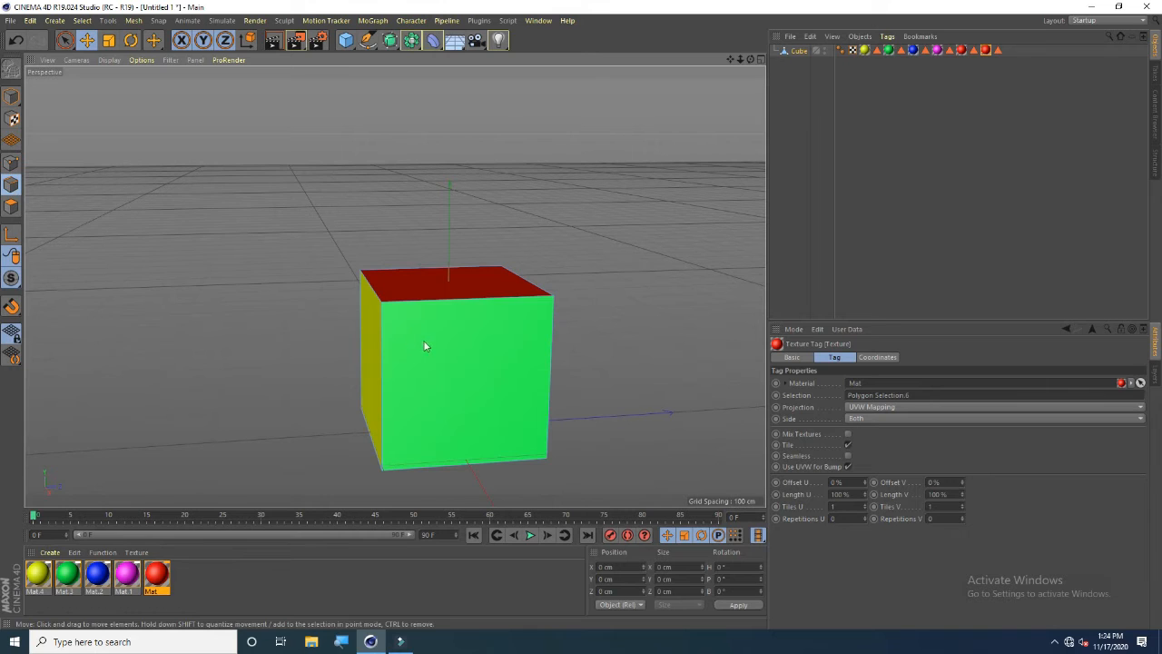
{"action": "left_click", "coordinate": [372, 289]}
{"action": "left_click_drag", "start_coordinate": [297, 217], "coordinate": [379, 292]}
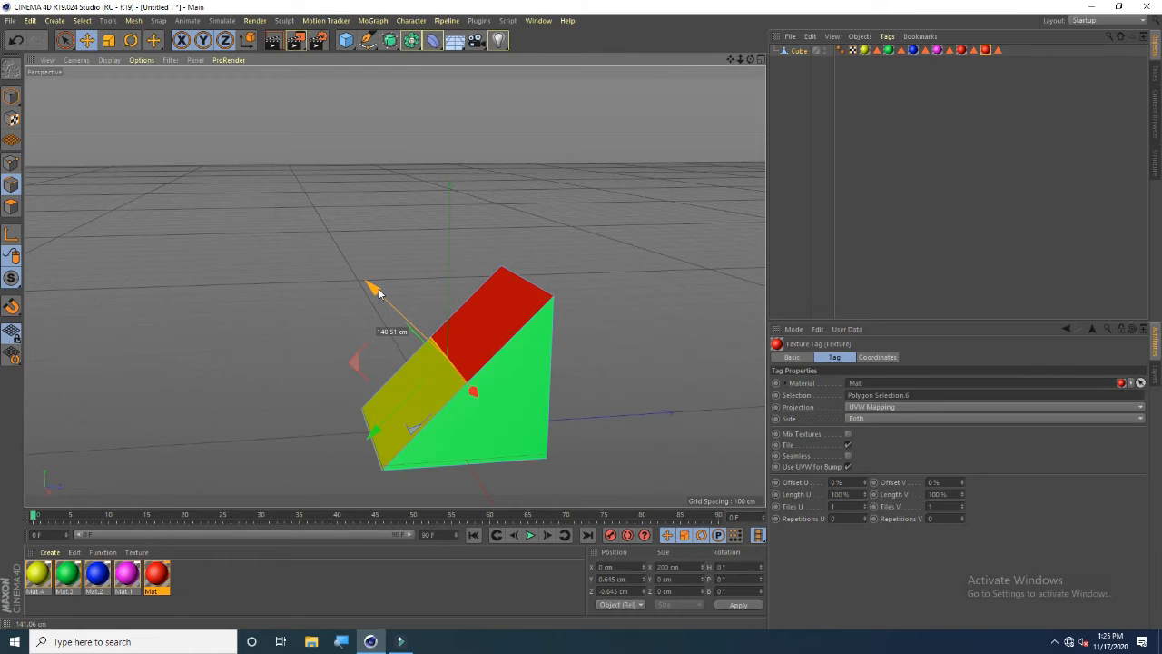
{"action": "left_click_drag", "start_coordinate": [378, 292], "coordinate": [378, 292]}
Try moving another edge of the wedge, then undo the two moves
{"action": "left_click_drag", "start_coordinate": [751, 60], "coordinate": [445, 23]}
{"action": "left_click_drag", "start_coordinate": [395, 286], "coordinate": [394, 286]}
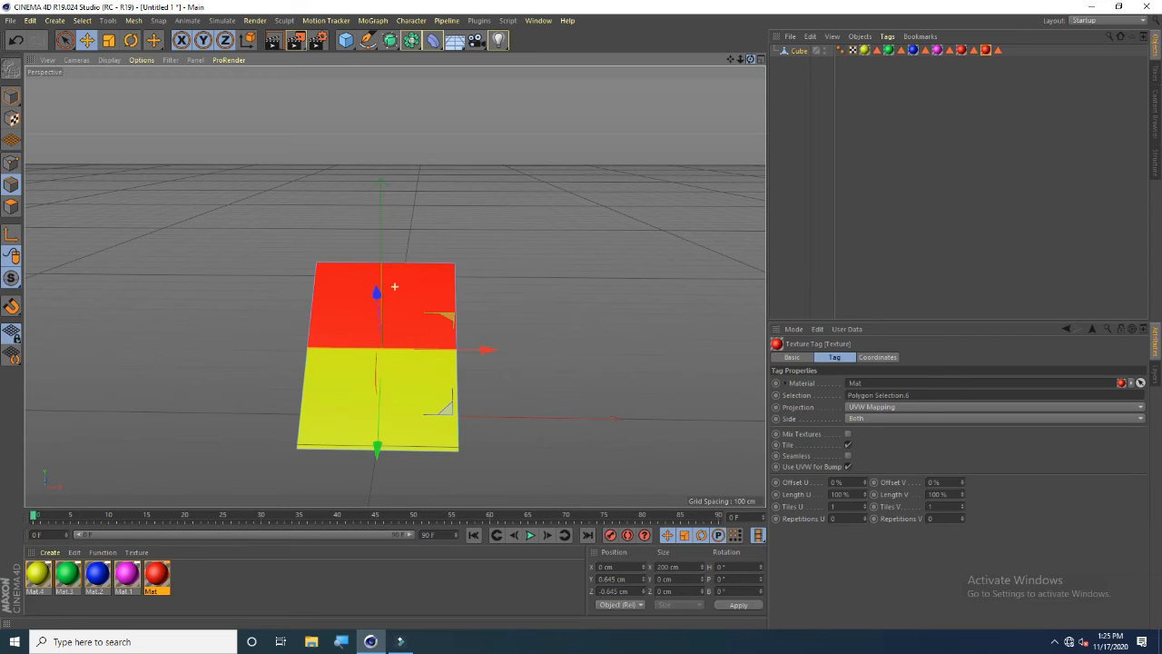
{"action": "left_click_drag", "start_coordinate": [394, 286], "coordinate": [394, 287]}
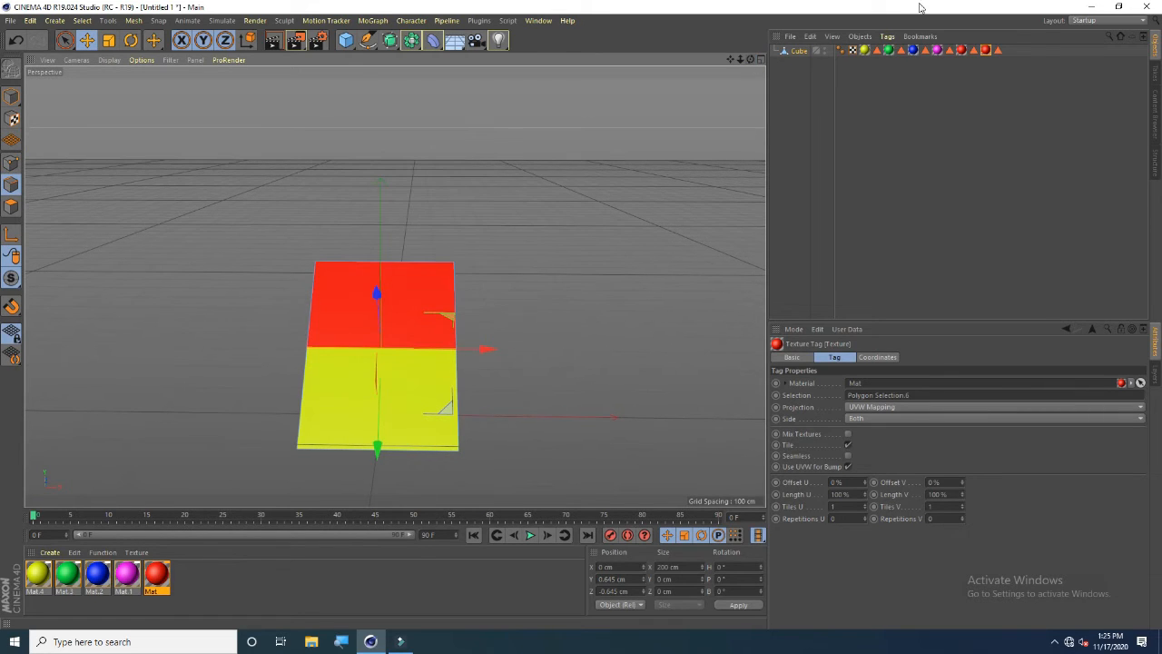
{"action": "left_click_drag", "start_coordinate": [752, 63], "coordinate": [752, 63]}
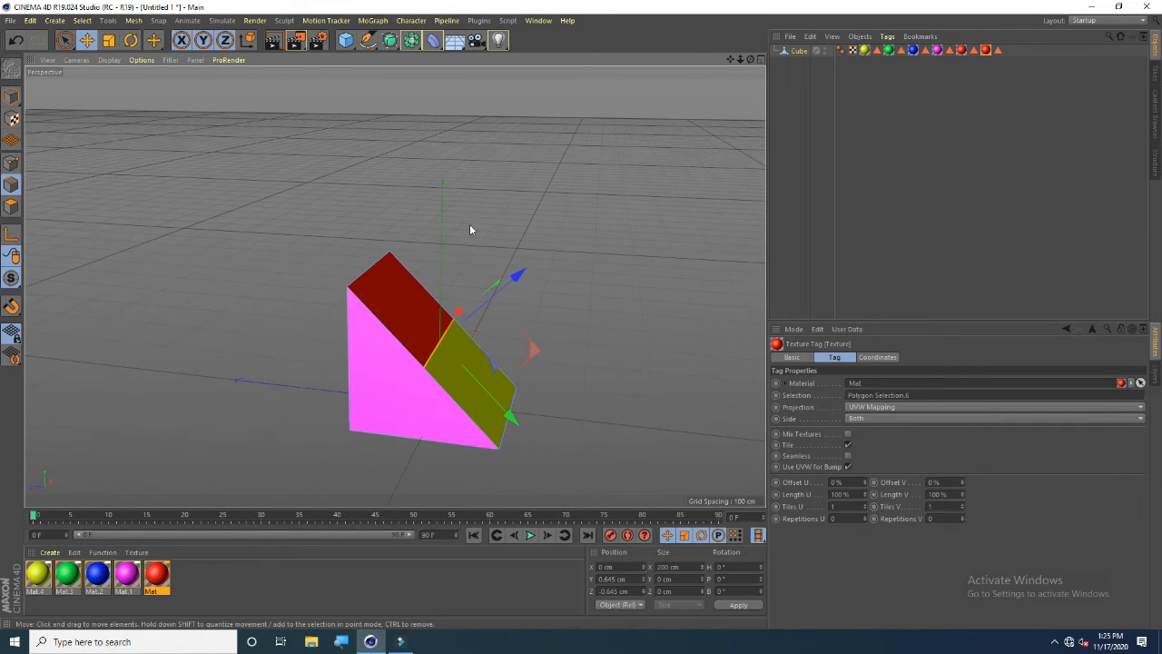
{"action": "left_click", "coordinate": [368, 268]}
{"action": "left_click_drag", "start_coordinate": [329, 163], "coordinate": [298, 93]}
{"action": "left_click_drag", "start_coordinate": [252, 224], "coordinate": [224, 232]}
{"action": "key", "text": "ctrl+z"}
{"action": "key", "text": "ctrl+z"}
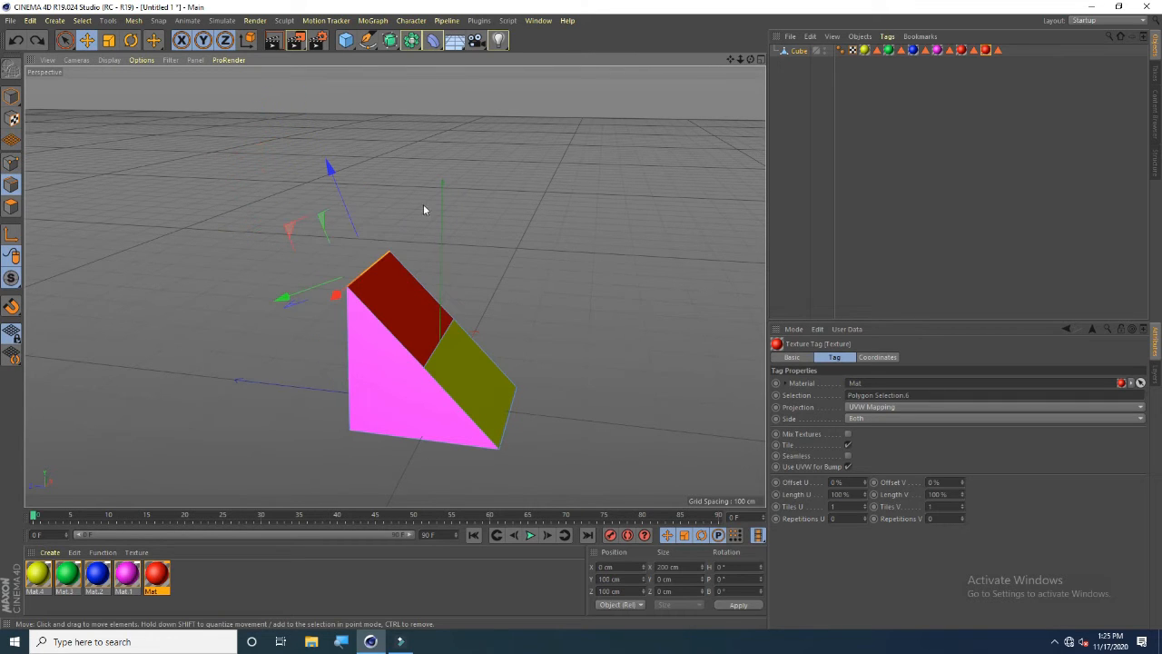
Switch to point mode and drag a top corner point of the wedge upward
{"action": "left_click_drag", "start_coordinate": [751, 60], "coordinate": [395, 287]}
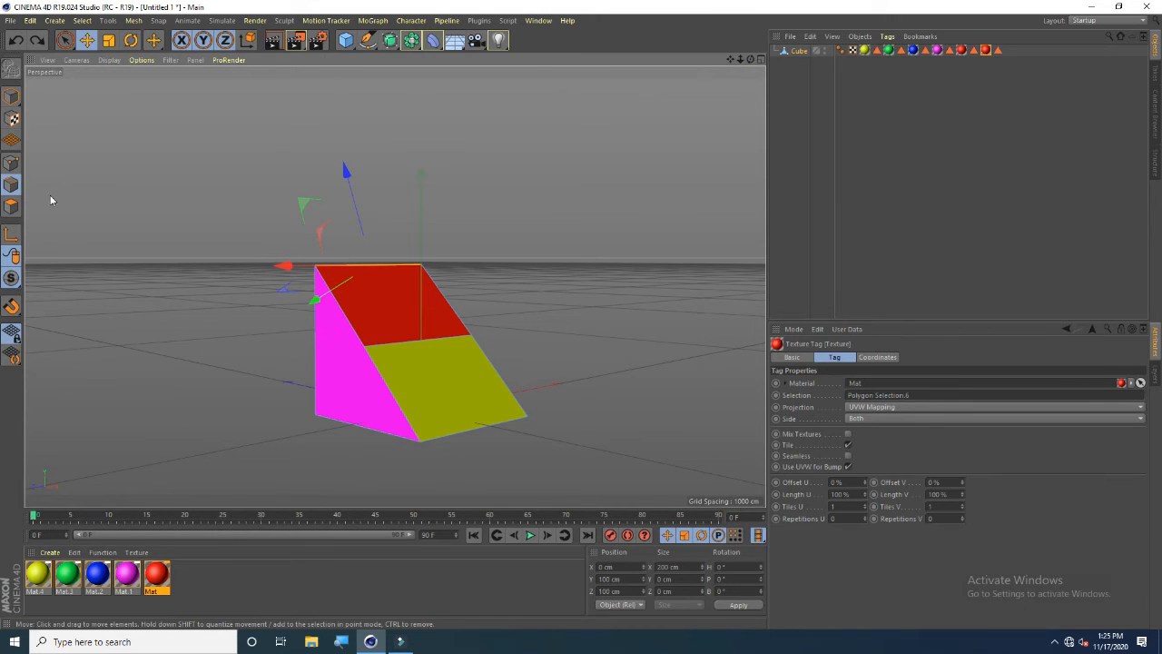
{"action": "left_click", "coordinate": [12, 164]}
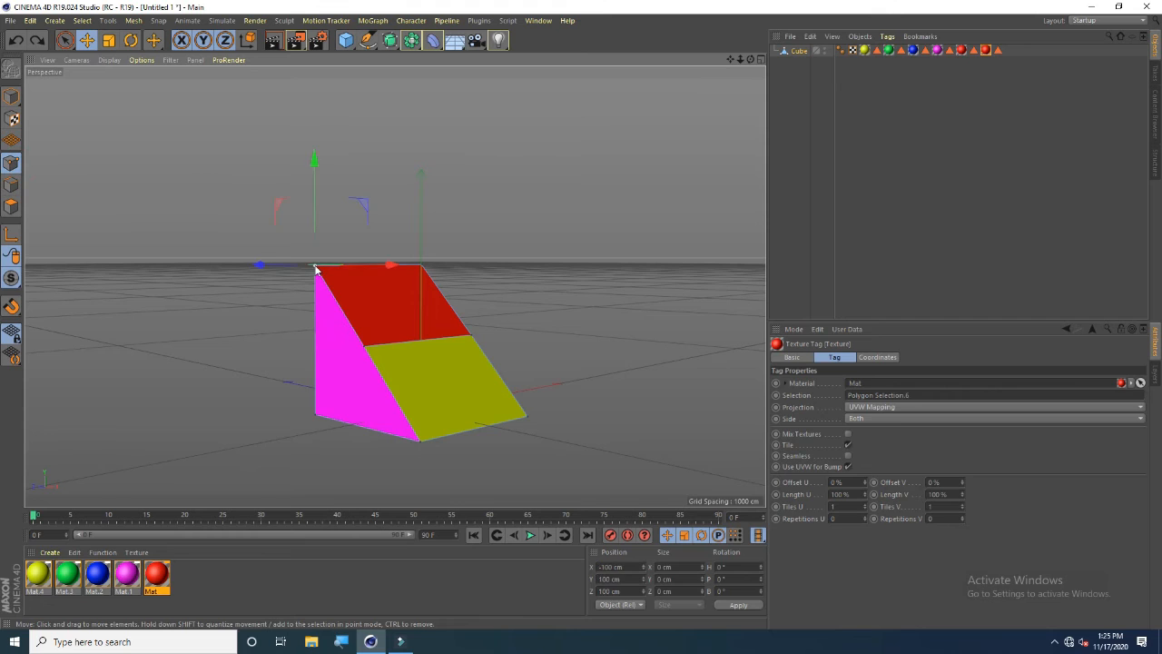
{"action": "left_click_drag", "start_coordinate": [316, 169], "coordinate": [312, 135]}
{"action": "left_click_drag", "start_coordinate": [748, 64], "coordinate": [748, 65]}
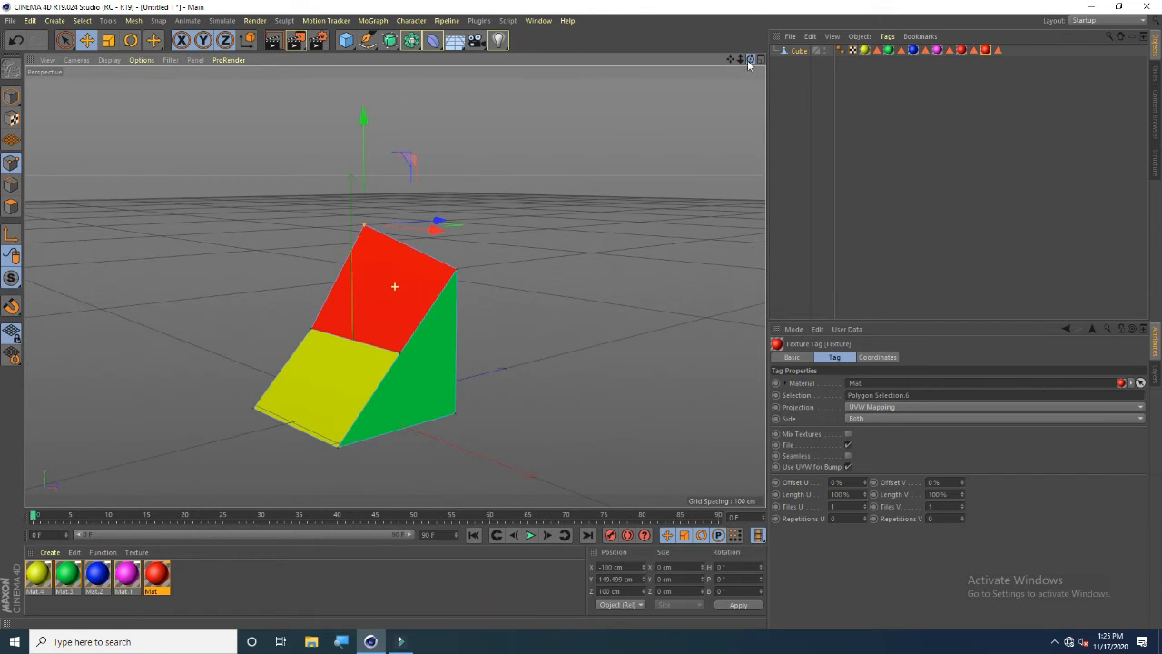
Try reshaping the wedge by dragging several of its corner points, then undo the last five point edits
{"action": "left_click", "coordinate": [457, 273]}
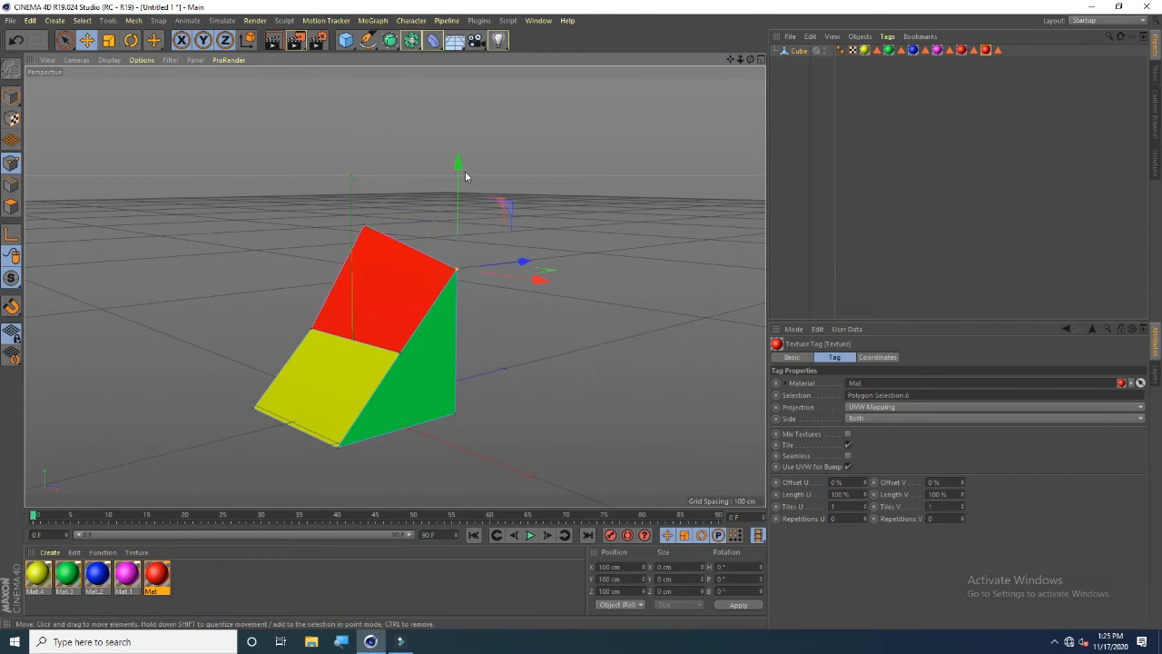
{"action": "left_click_drag", "start_coordinate": [536, 280], "coordinate": [452, 279]}
{"action": "left_click_drag", "start_coordinate": [751, 60], "coordinate": [618, 109]}
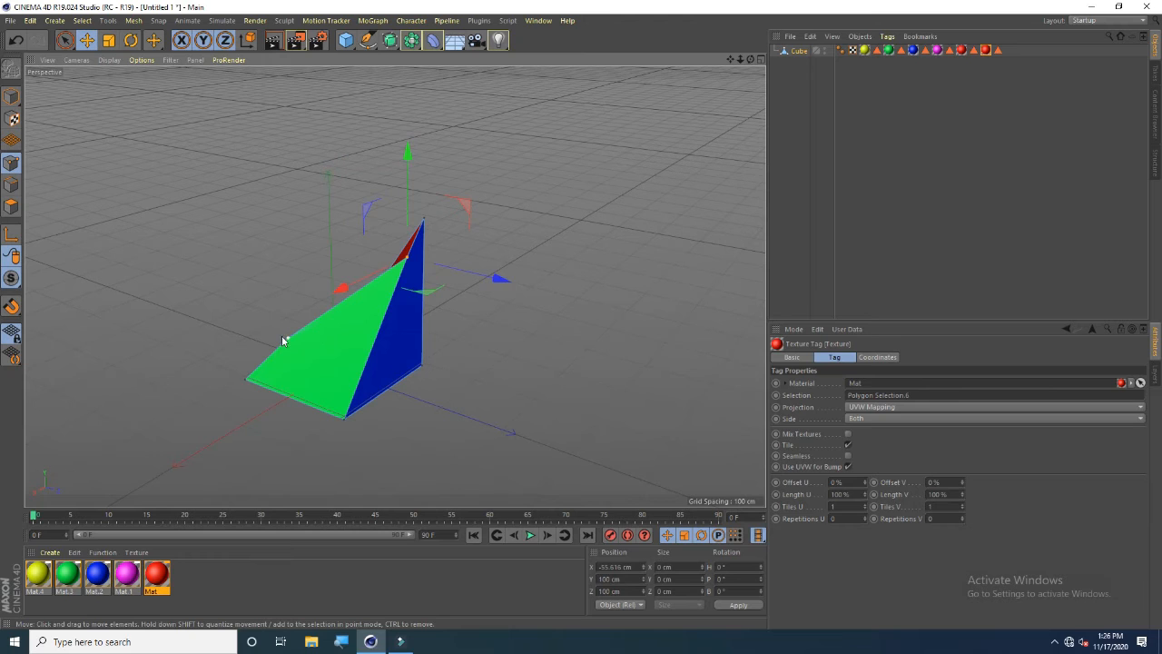
{"action": "left_click_drag", "start_coordinate": [287, 341], "coordinate": [311, 342]}
{"action": "left_click_drag", "start_coordinate": [210, 383], "coordinate": [247, 372]}
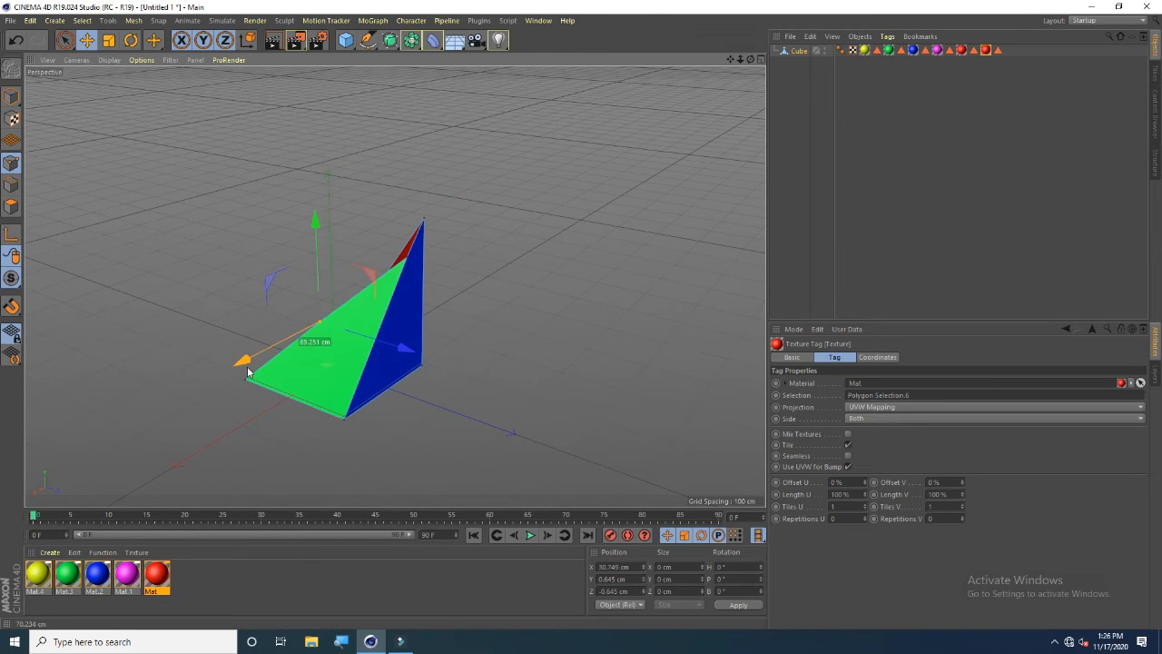
{"action": "left_click_drag", "start_coordinate": [751, 59], "coordinate": [417, 38]}
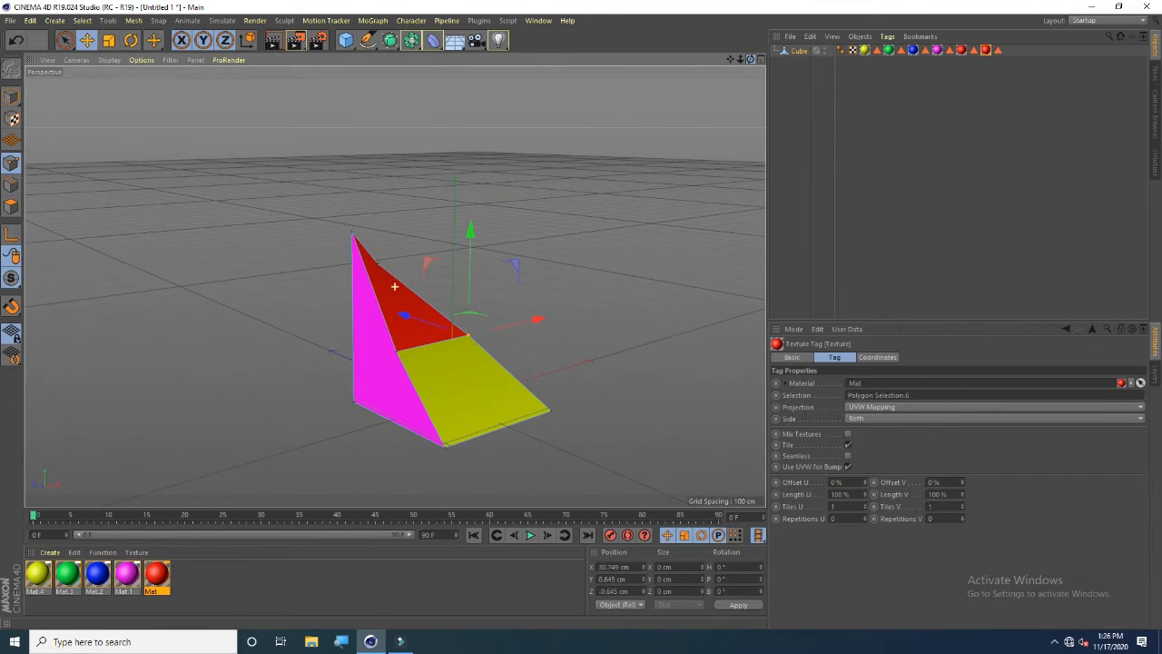
{"action": "left_click_drag", "start_coordinate": [400, 357], "coordinate": [397, 356]}
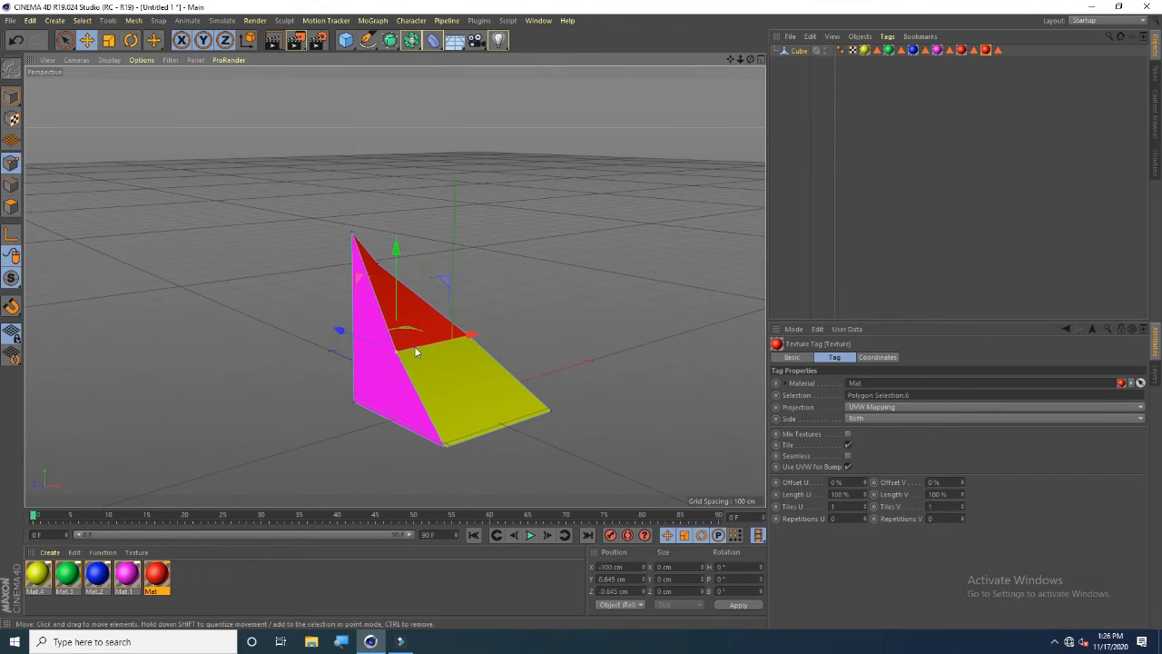
{"action": "left_click_drag", "start_coordinate": [473, 334], "coordinate": [344, 372]}
{"action": "left_click", "coordinate": [379, 263]}
{"action": "left_click_drag", "start_coordinate": [454, 253], "coordinate": [465, 247]}
{"action": "left_click_drag", "start_coordinate": [751, 60], "coordinate": [645, 136]}
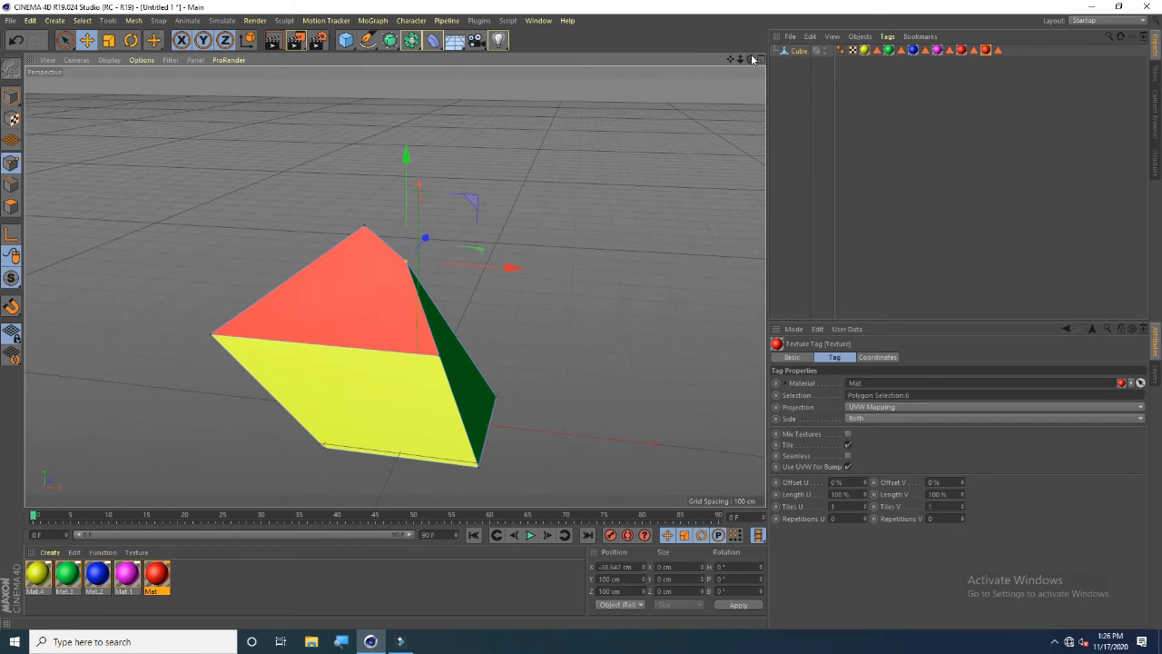
{"action": "key", "text": "ctrl+z"}
{"action": "key", "text": "ctrl+z"}
{"action": "key", "text": "ctrl+z"}
{"action": "key", "text": "ctrl+z"}
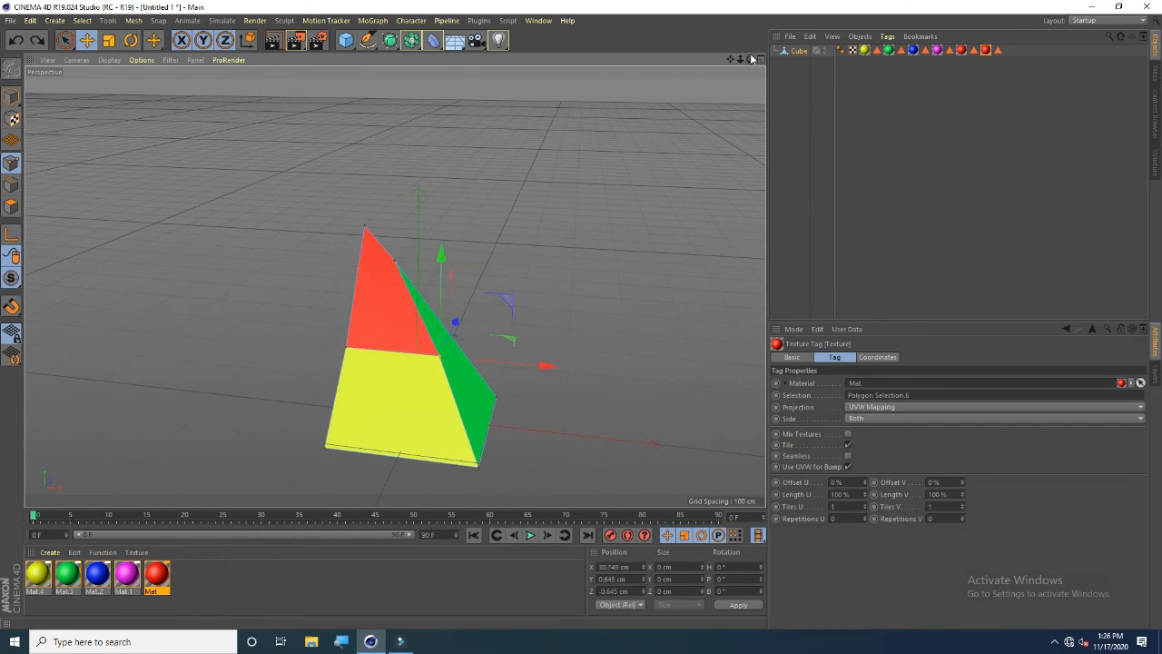
{"action": "key", "text": "ctrl+z"}
Undo the last point edit to restore the cube, and delete the cube's top face in polygon mode
{"action": "key", "text": "ctrl+z"}
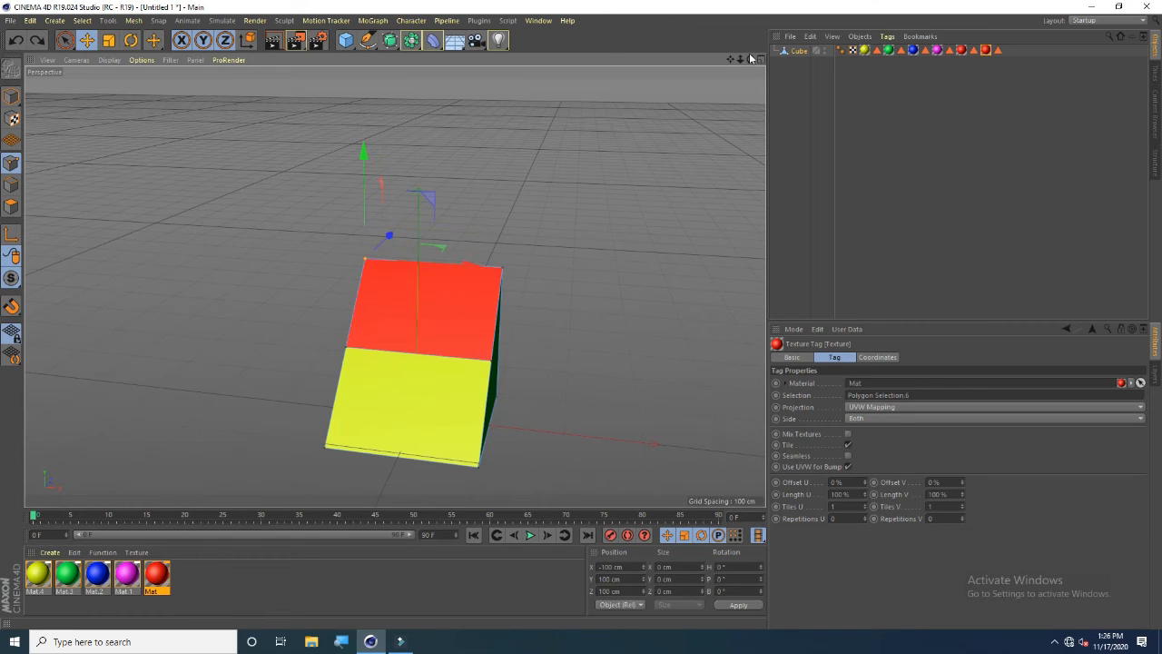
{"action": "key", "text": "ctrl+z"}
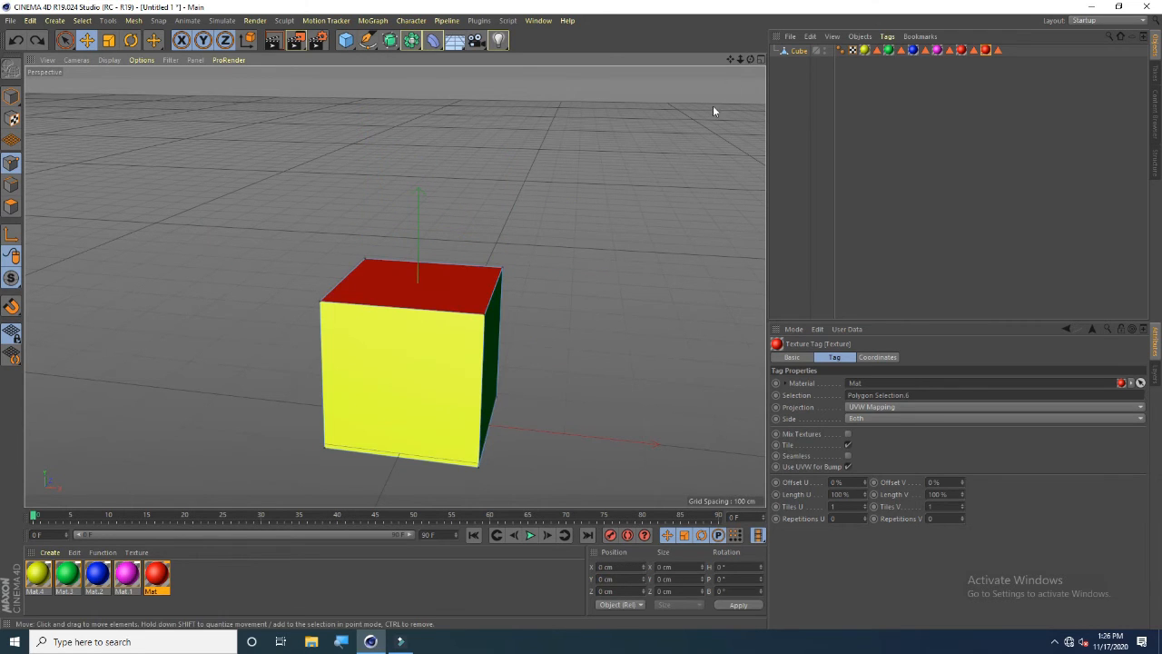
{"action": "left_click_drag", "start_coordinate": [753, 60], "coordinate": [451, 220]}
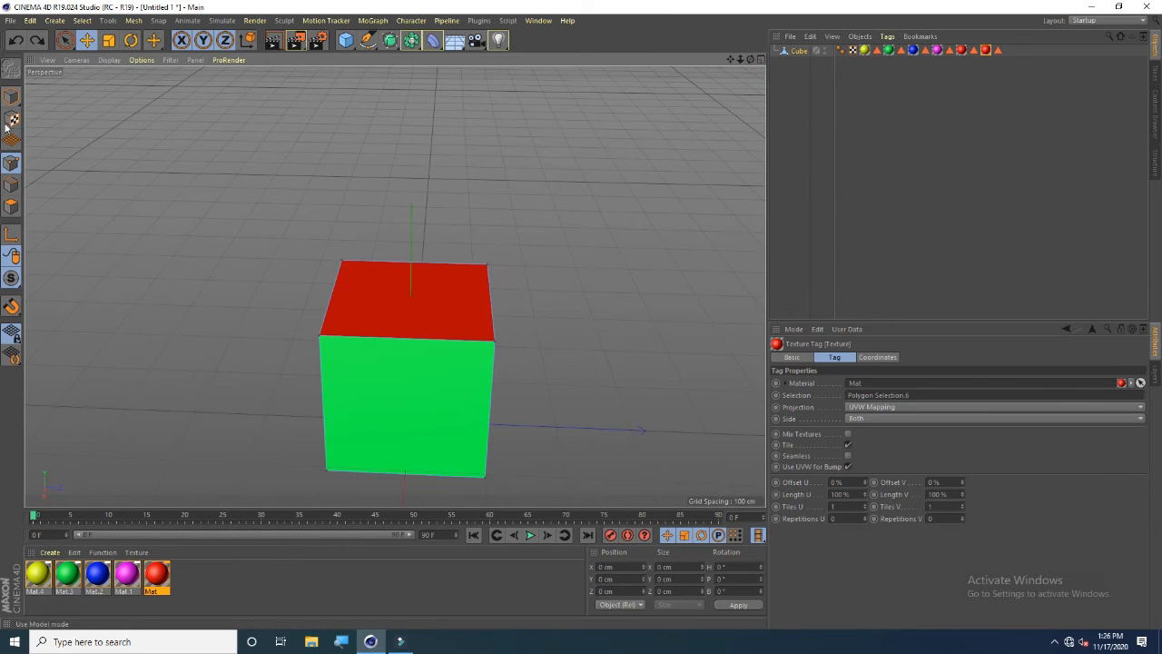
{"action": "left_click", "coordinate": [13, 209]}
{"action": "left_click", "coordinate": [418, 292]}
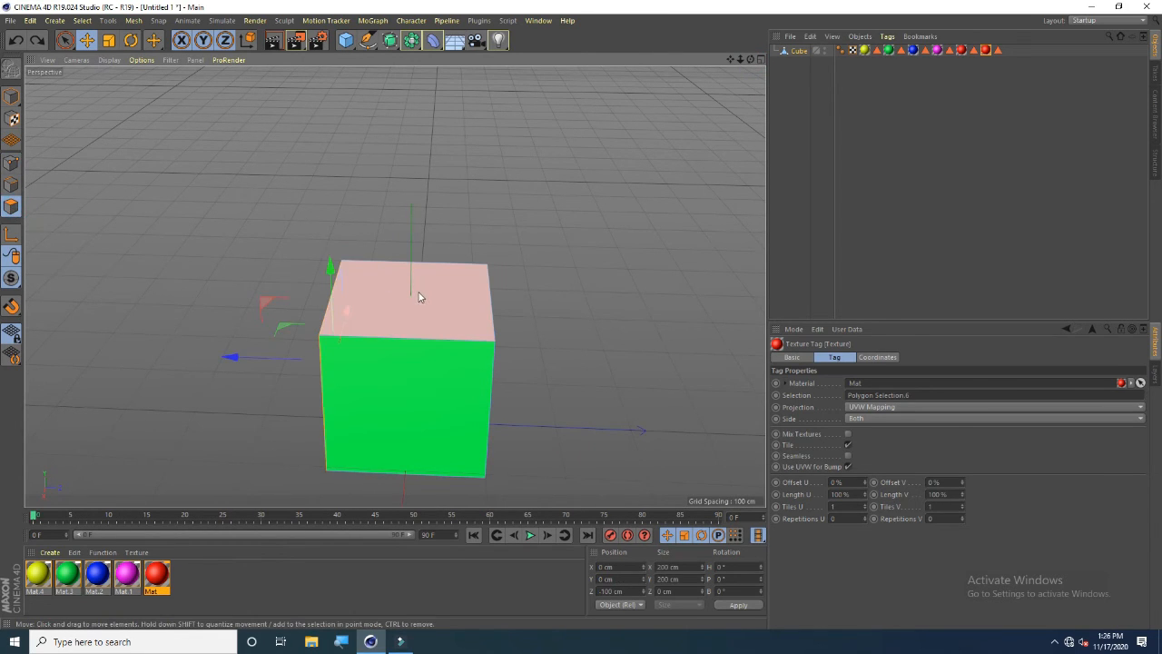
{"action": "key", "text": "Delete"}
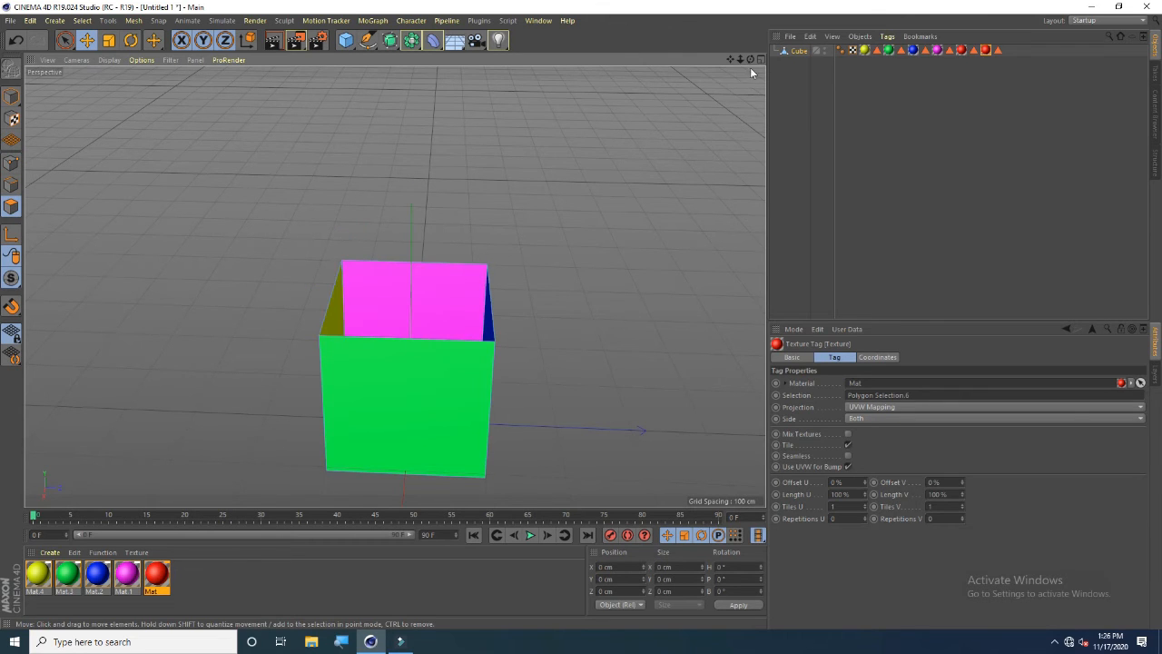
Render the active view to preview the open box
{"action": "left_click_drag", "start_coordinate": [750, 59], "coordinate": [765, 41]}
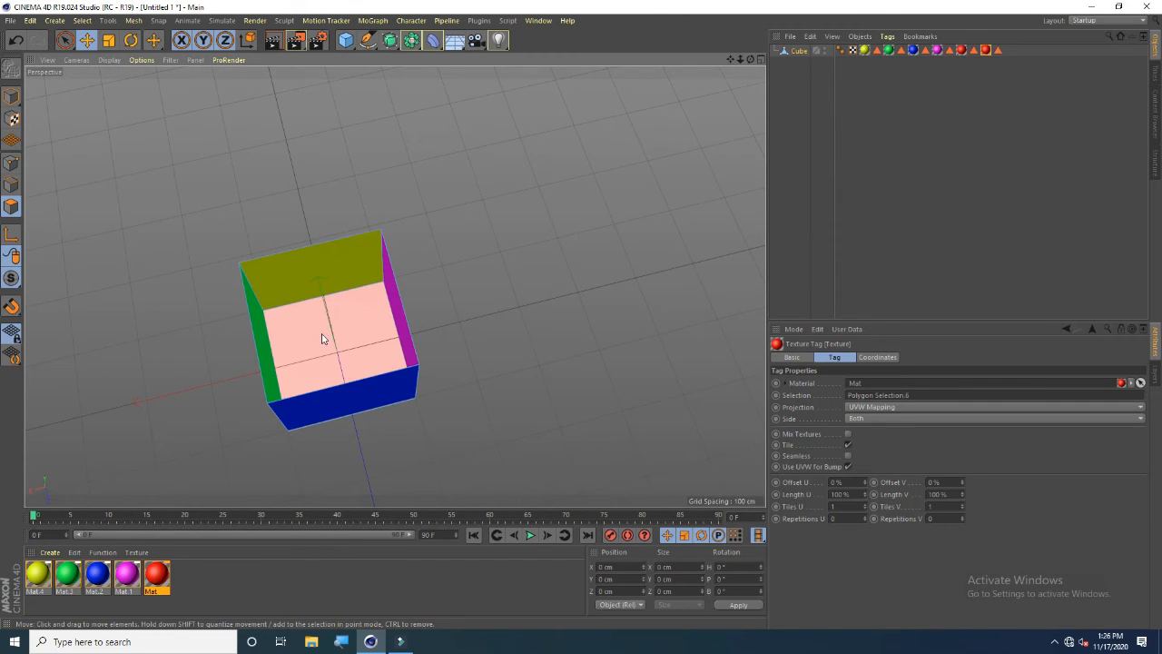
{"action": "left_click", "coordinate": [274, 43]}
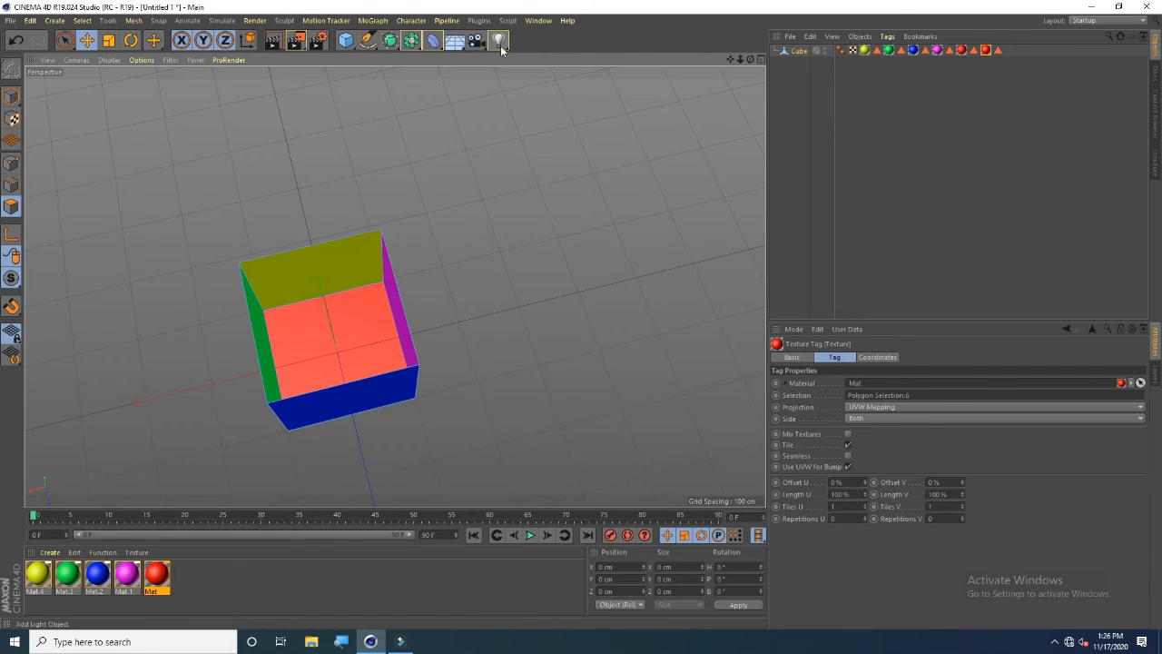
Add a light and move it up above the open box
{"action": "left_click", "coordinate": [498, 41]}
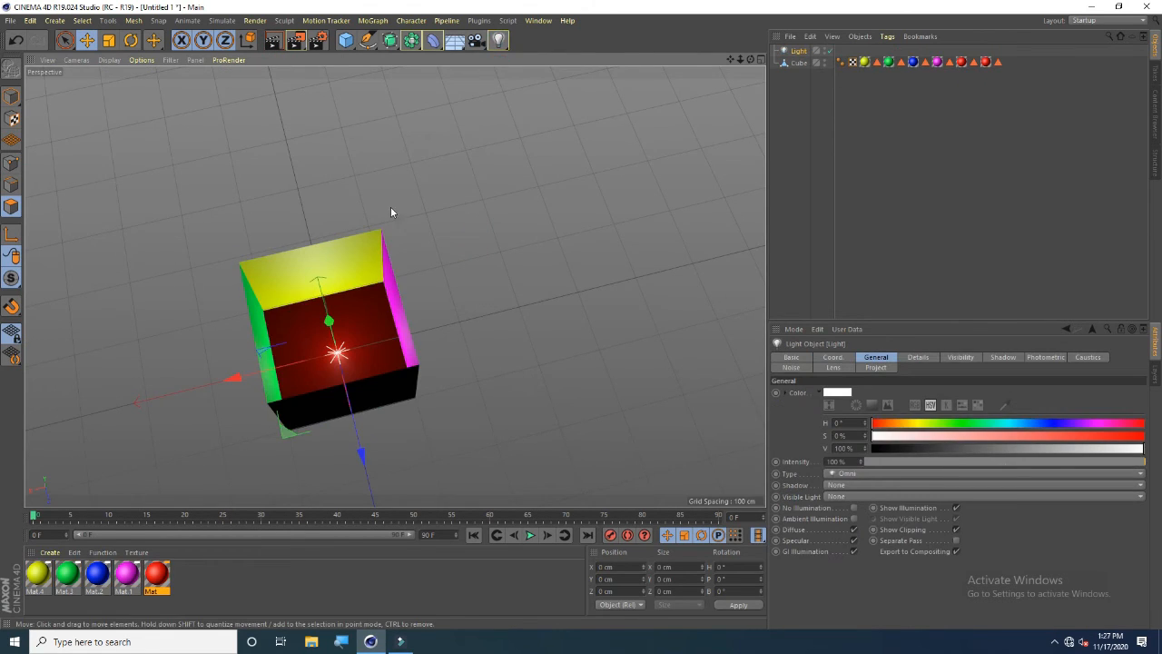
{"action": "left_click_drag", "start_coordinate": [329, 310], "coordinate": [292, 102]}
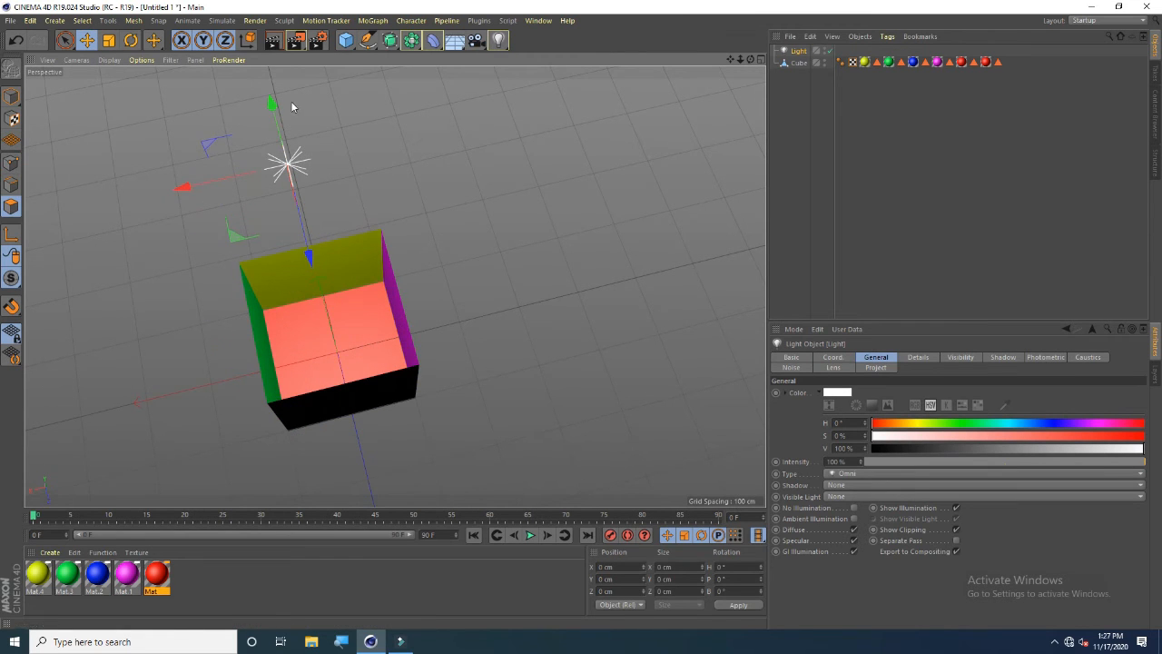
Render the active view to check the lighting on the box
{"action": "left_click", "coordinate": [272, 41]}
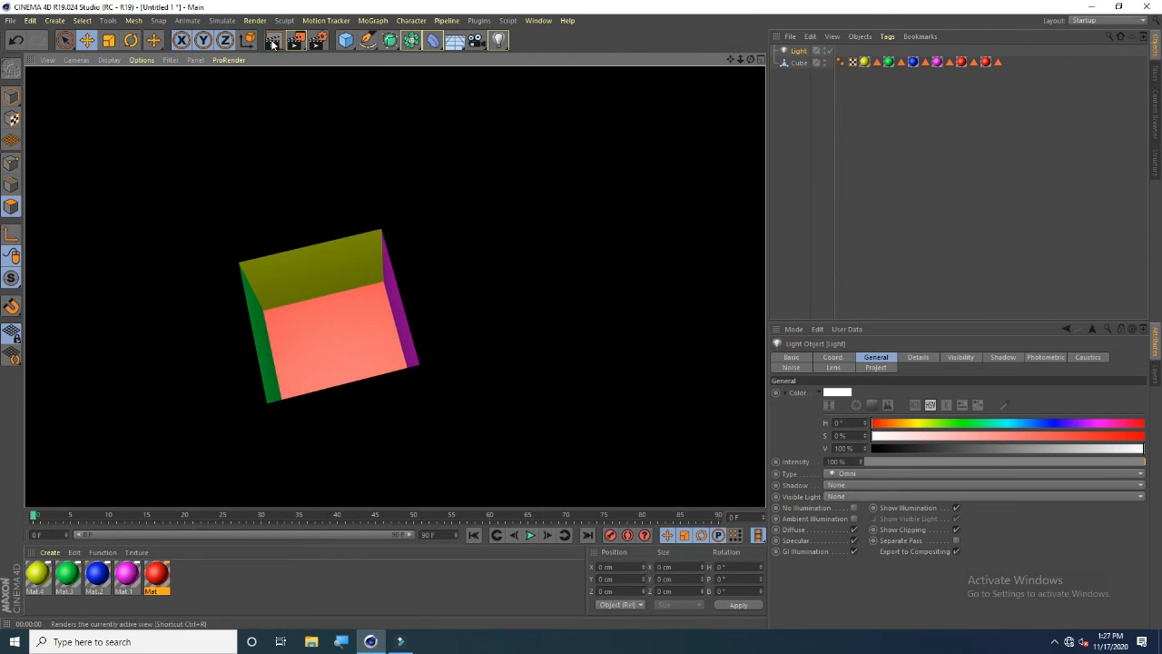
{"action": "left_click", "coordinate": [494, 182]}
{"action": "left_click_drag", "start_coordinate": [753, 62], "coordinate": [506, 93]}
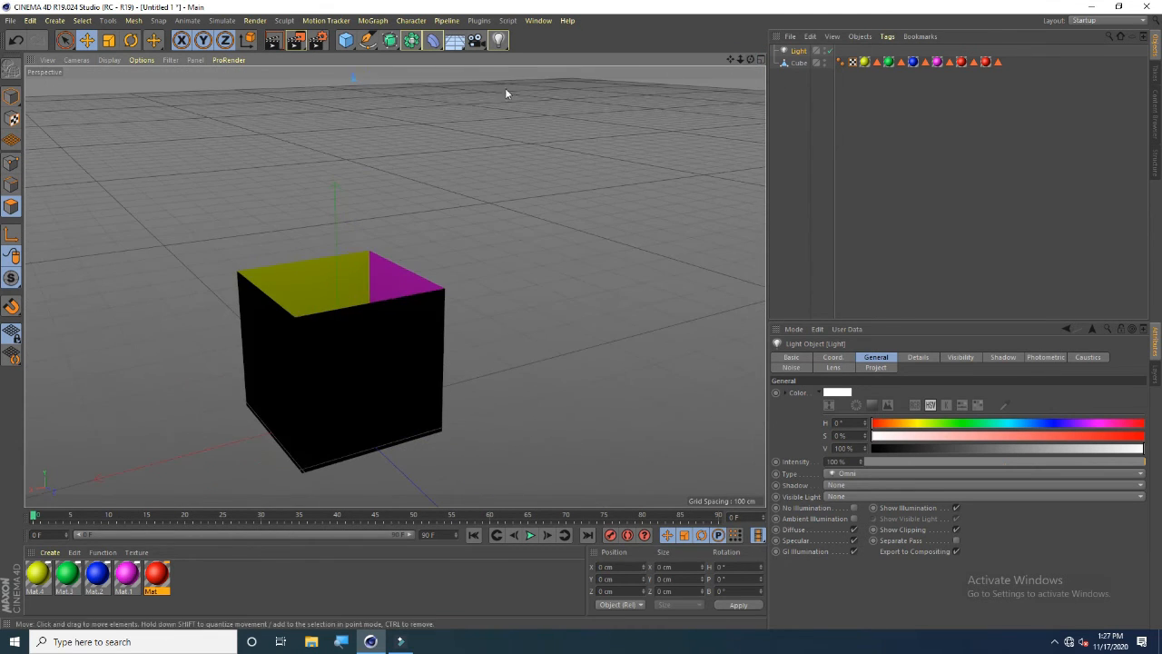
Add two more lights and move each one toward a different side of the box
{"action": "left_click", "coordinate": [499, 41]}
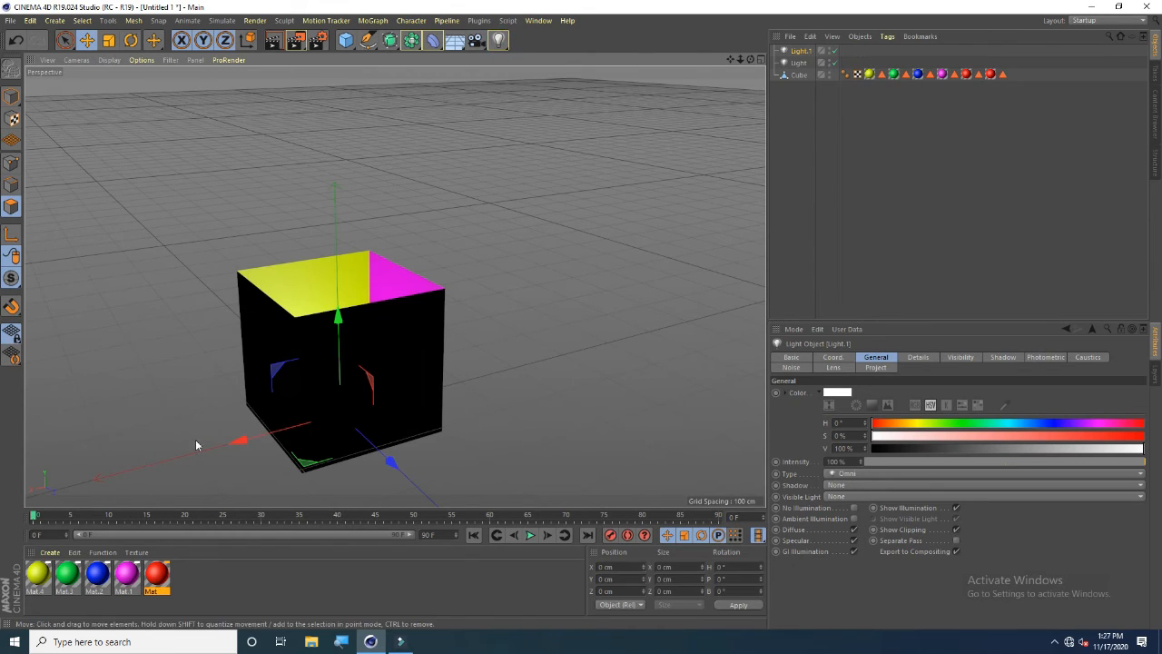
{"action": "left_click_drag", "start_coordinate": [237, 444], "coordinate": [136, 481]}
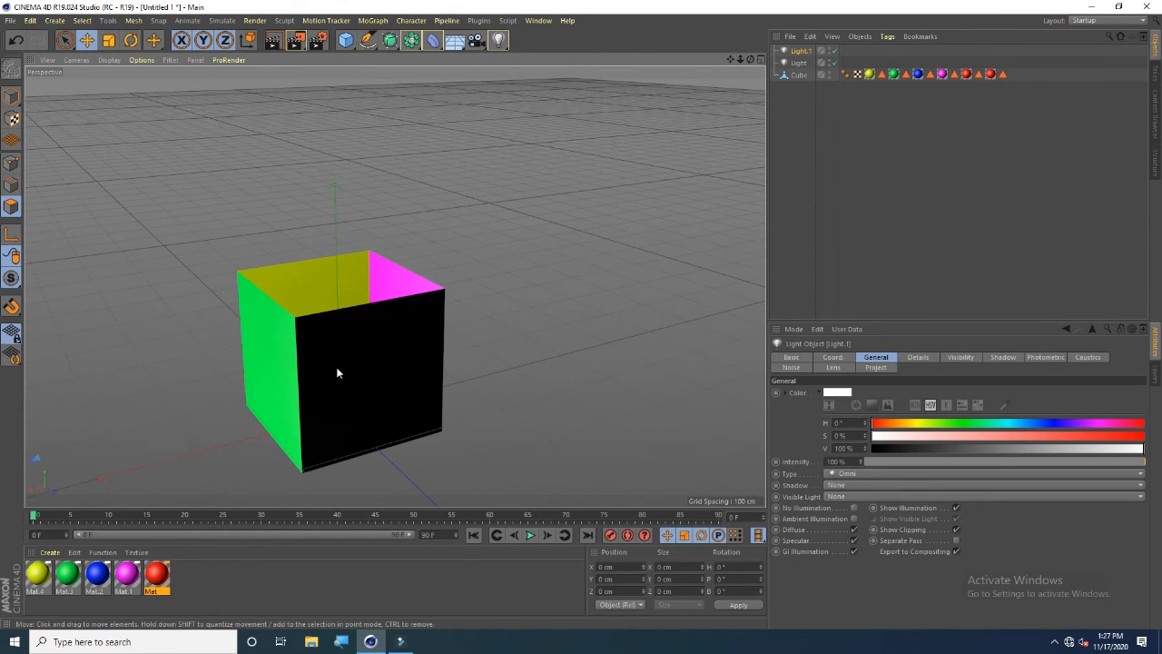
{"action": "left_click", "coordinate": [500, 41]}
{"action": "left_click_drag", "start_coordinate": [395, 464], "coordinate": [504, 497]}
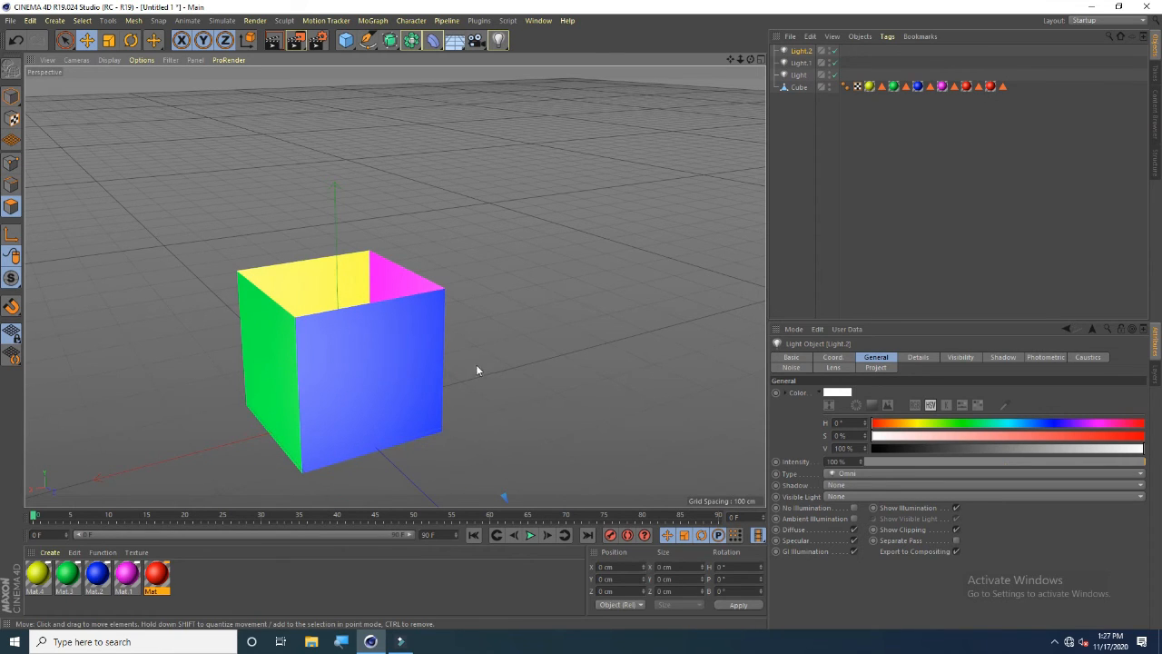
Render the active view to preview the box with three lights
{"action": "left_click", "coordinate": [275, 44]}
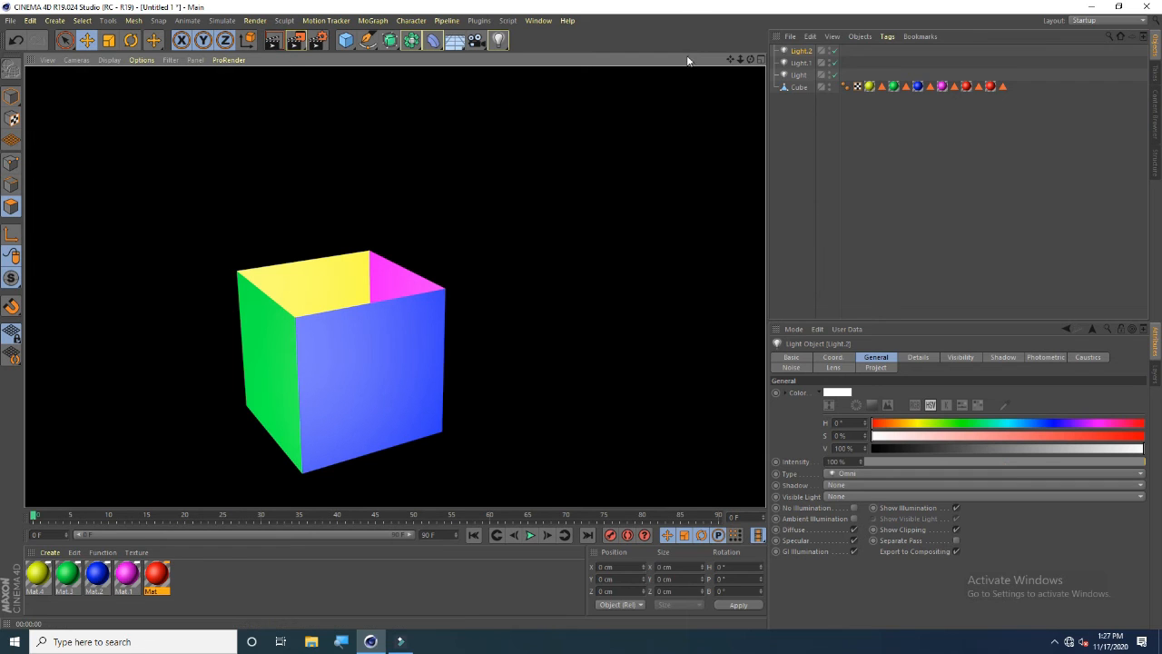
{"action": "left_click_drag", "start_coordinate": [750, 60], "coordinate": [395, 286]}
Add two further lights and place them on opposite sides of the box
{"action": "left_click", "coordinate": [500, 41]}
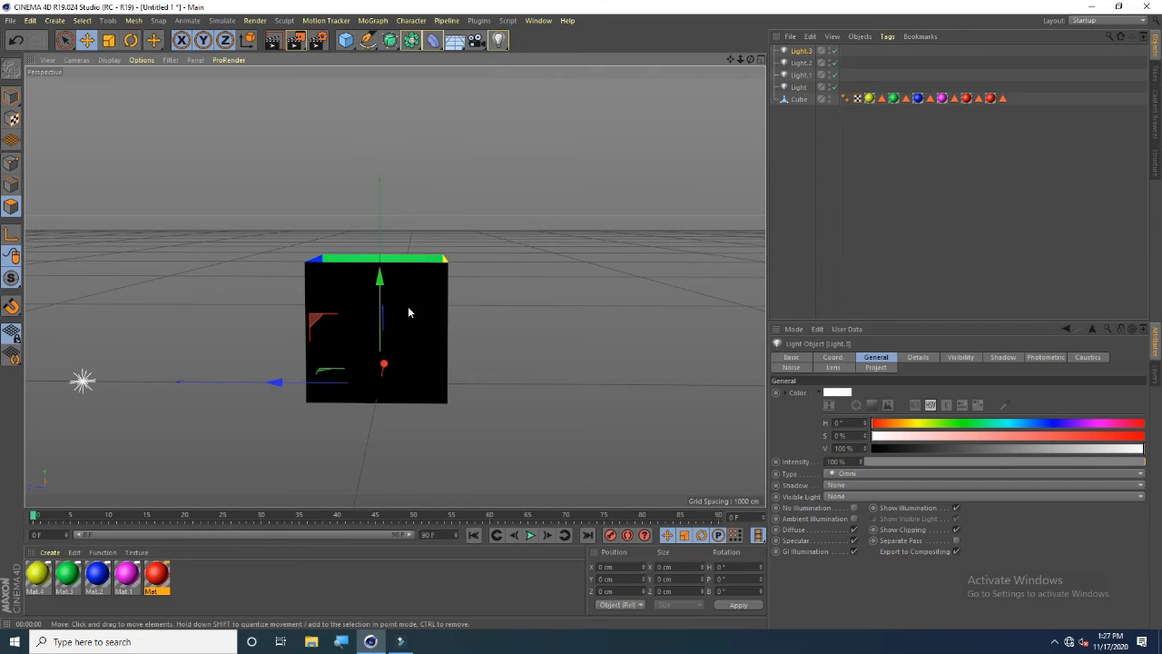
{"action": "left_click_drag", "start_coordinate": [750, 59], "coordinate": [127, 446]}
{"action": "left_click", "coordinate": [500, 41]}
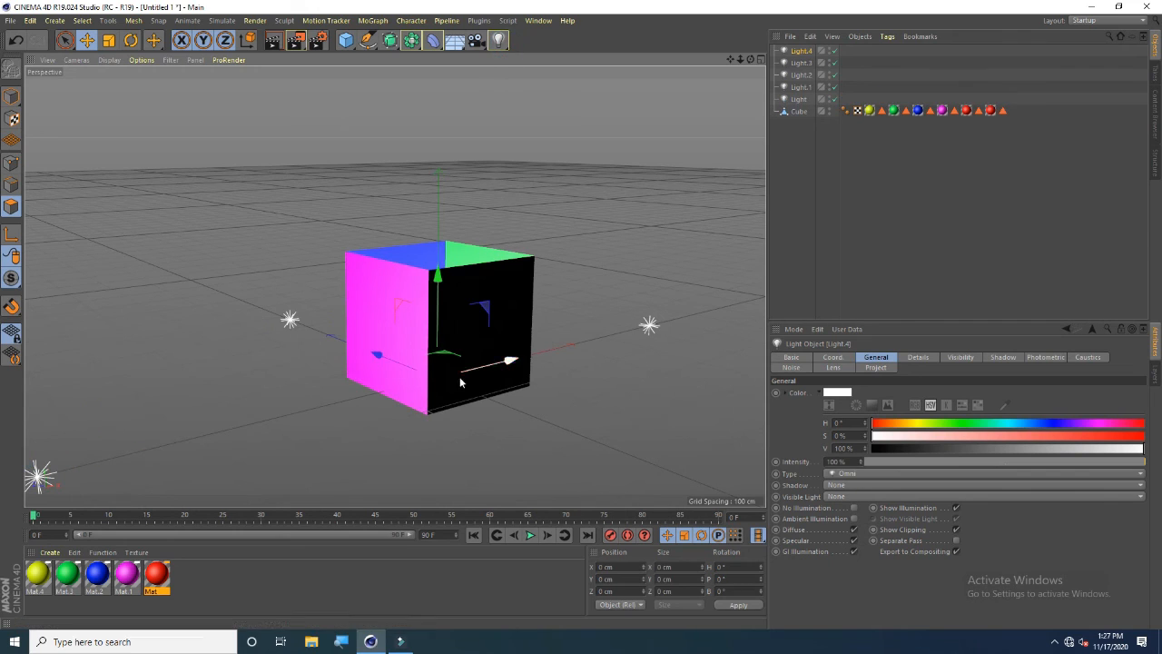
{"action": "left_click_drag", "start_coordinate": [380, 358], "coordinate": [659, 435]}
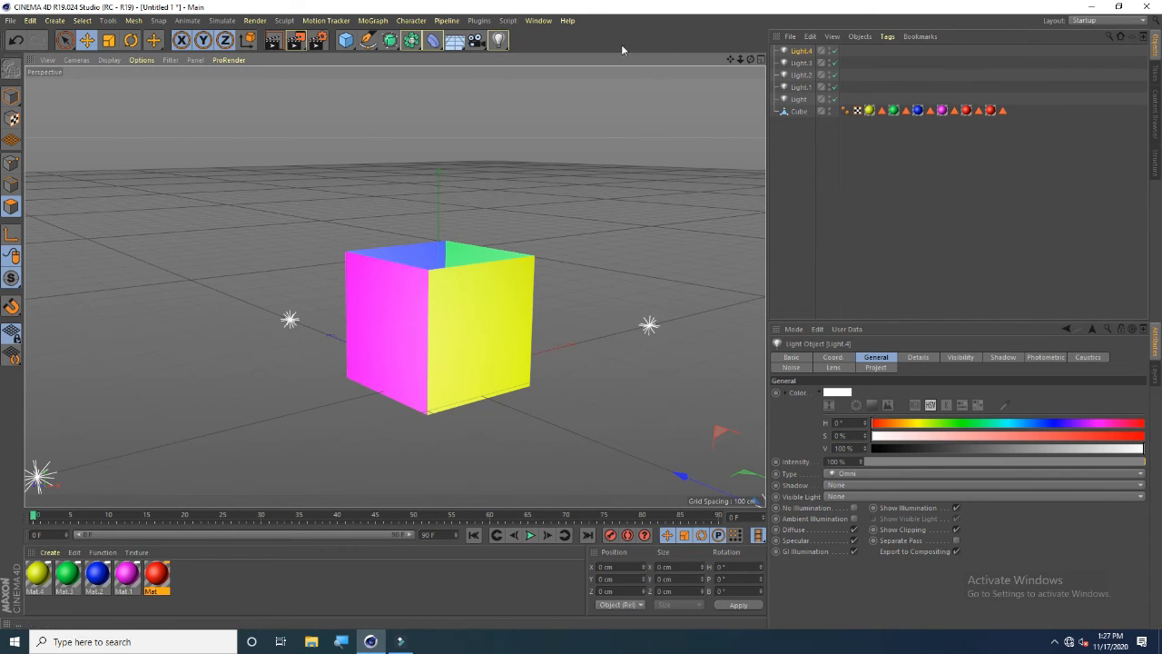
Select the cube in edge mode and move its top left edge down about 198 cm to form a wedge
{"action": "mouse_move", "coordinate": [751, 60]}
{"action": "left_mouse_down"}
{"action": "mouse_move", "coordinate": [663, 78]}
{"action": "mouse_move", "coordinate": [737, 136]}
{"action": "mouse_move", "coordinate": [800, 114]}
{"action": "mouse_move", "coordinate": [751, 60]}
{"action": "left_mouse_up"}
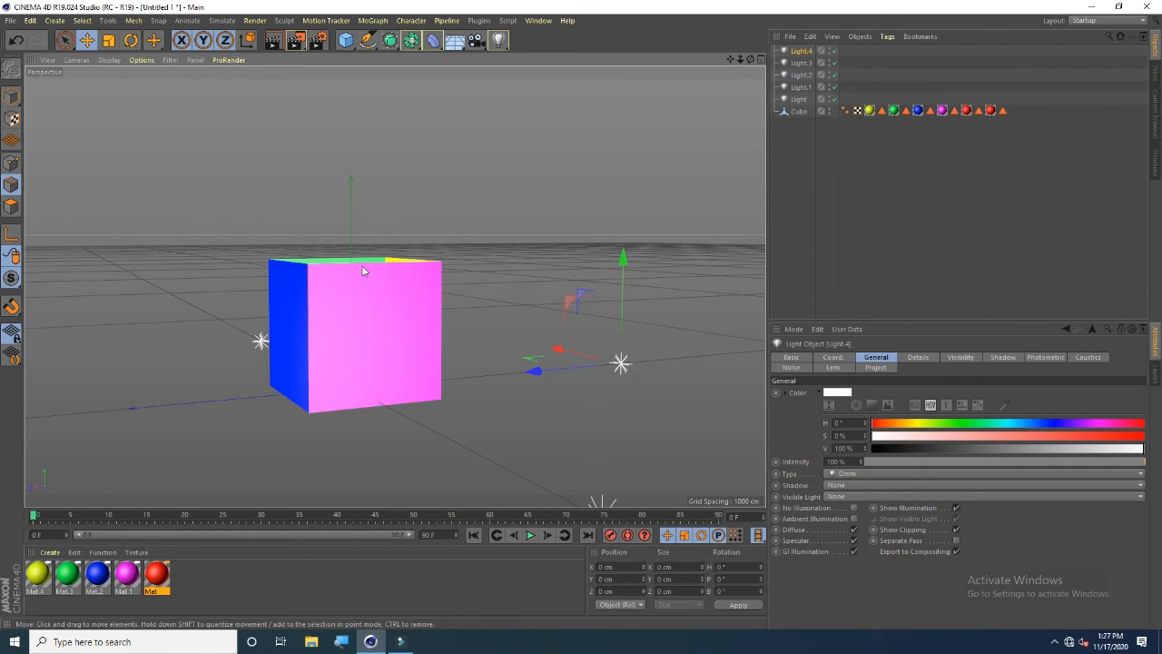
{"action": "mouse_move", "coordinate": [751, 60]}
{"action": "left_mouse_down"}
{"action": "mouse_move", "coordinate": [767, 113]}
{"action": "mouse_move", "coordinate": [753, 62]}
{"action": "left_mouse_up"}
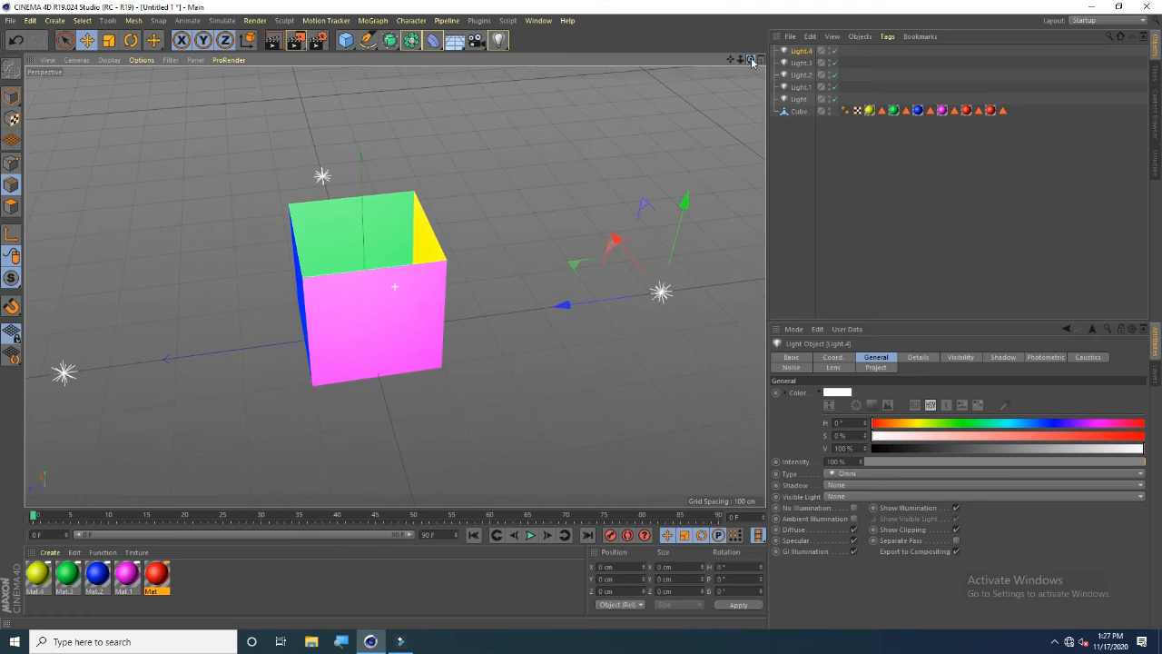
{"action": "left_click", "coordinate": [802, 113]}
{"action": "left_click", "coordinate": [369, 270]}
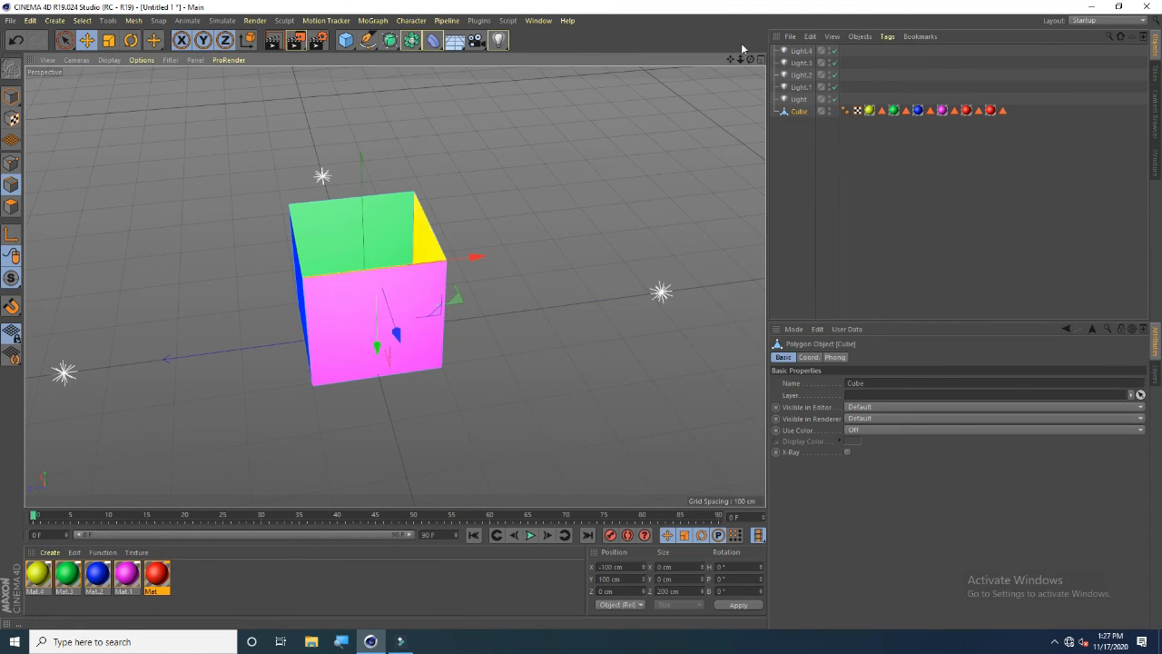
{"action": "left_click_drag", "start_coordinate": [751, 60], "coordinate": [749, 28]}
{"action": "left_click_drag", "start_coordinate": [375, 366], "coordinate": [381, 504]}
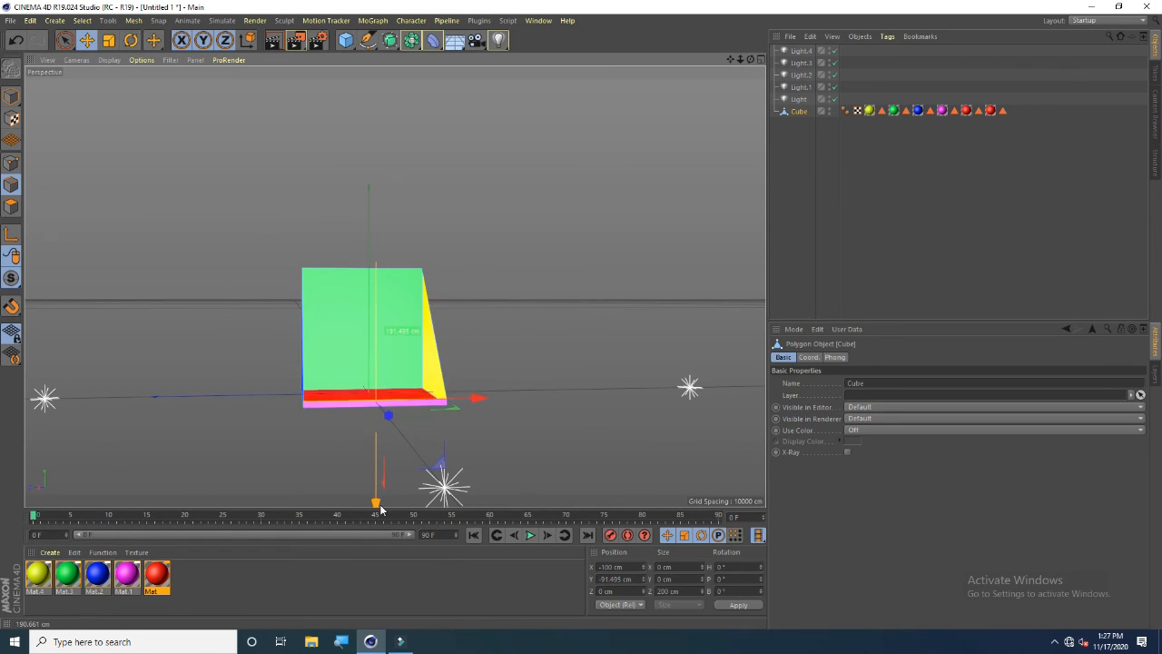
{"action": "left_click_drag", "start_coordinate": [381, 513], "coordinate": [381, 515]}
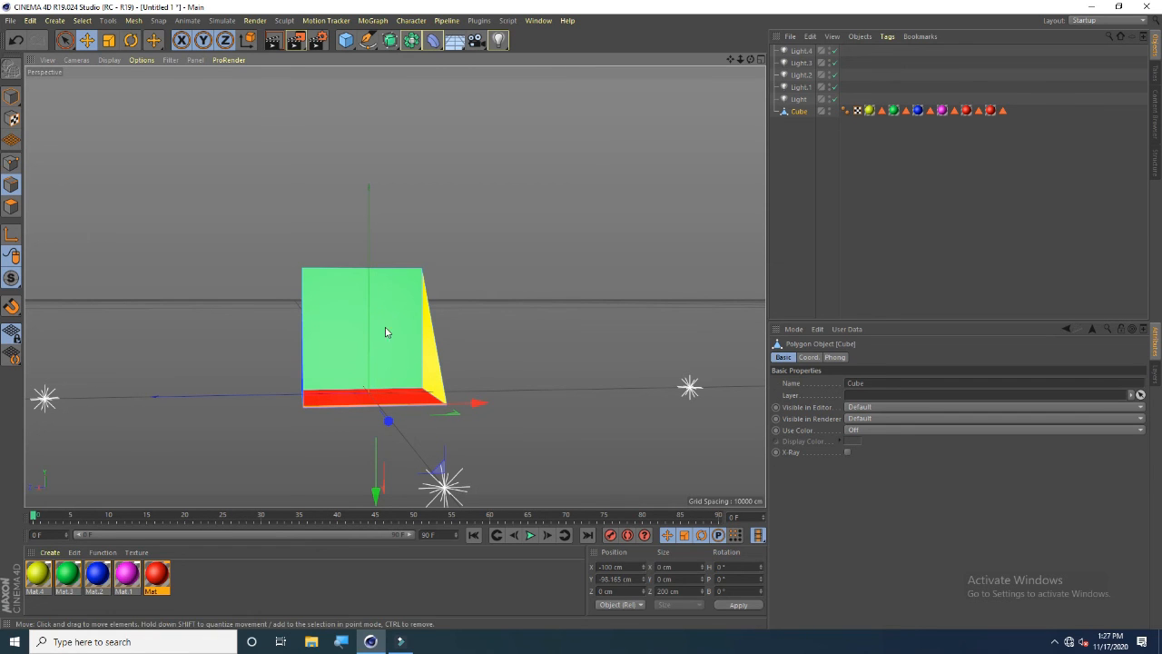
Render the active view to preview the lit wedge
{"action": "left_click_drag", "start_coordinate": [750, 60], "coordinate": [634, 133]}
{"action": "scroll", "coordinate": [352, 346], "scroll_direction": "up", "scroll_amount": 2}
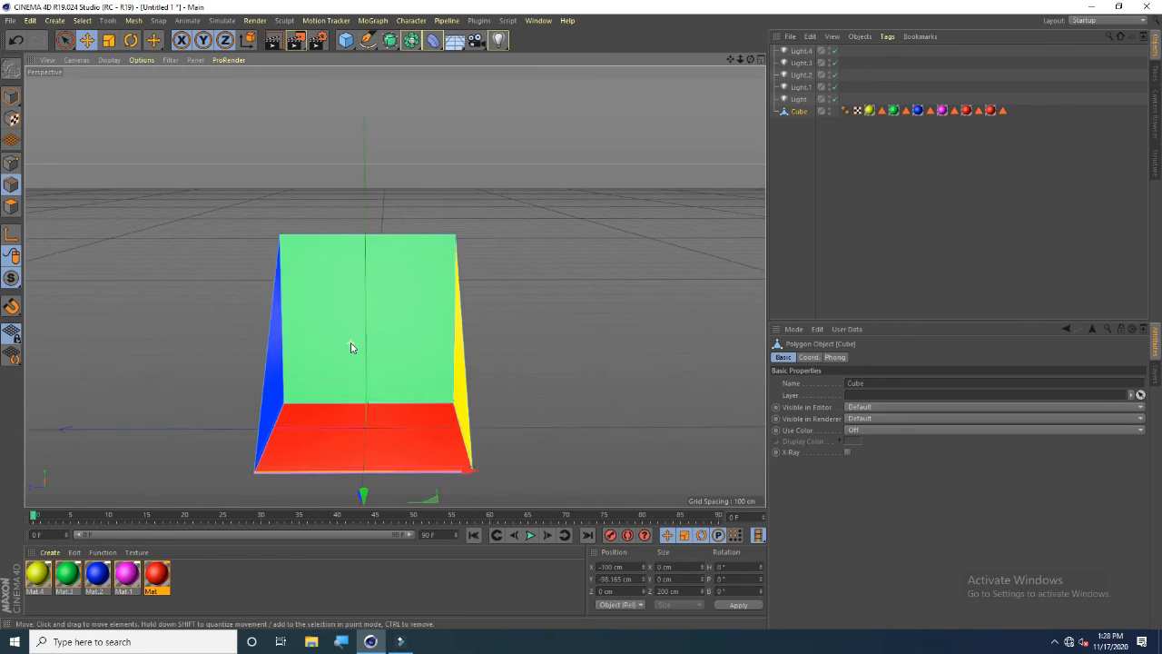
{"action": "left_click_drag", "start_coordinate": [750, 60], "coordinate": [577, 75]}
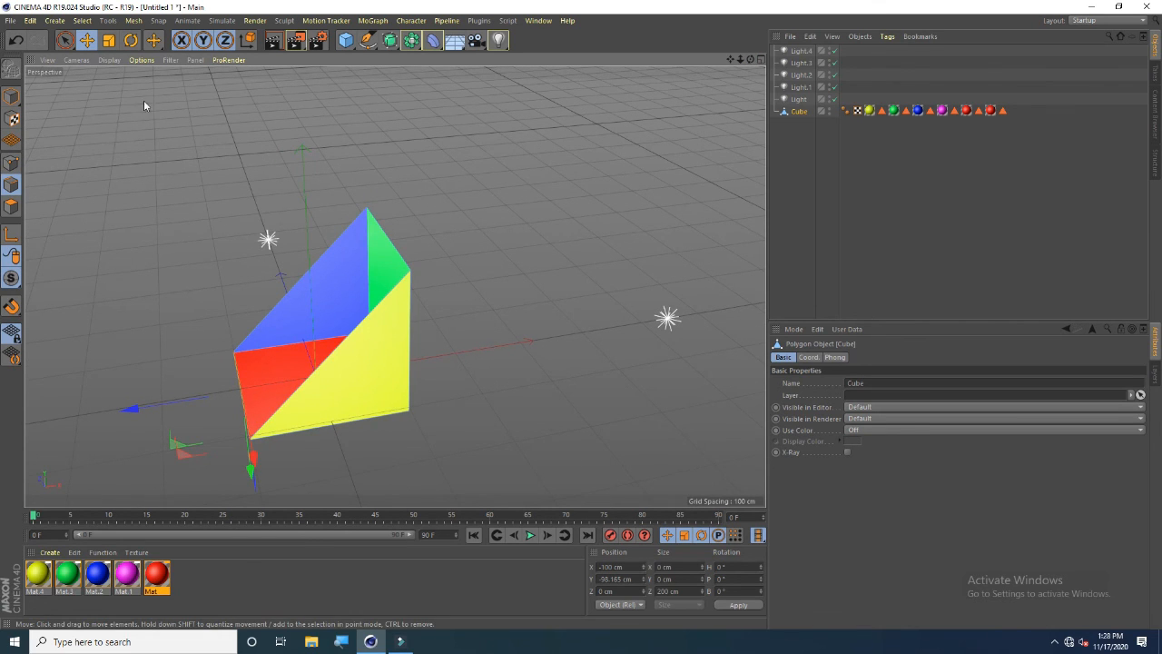
{"action": "left_click", "coordinate": [272, 42]}
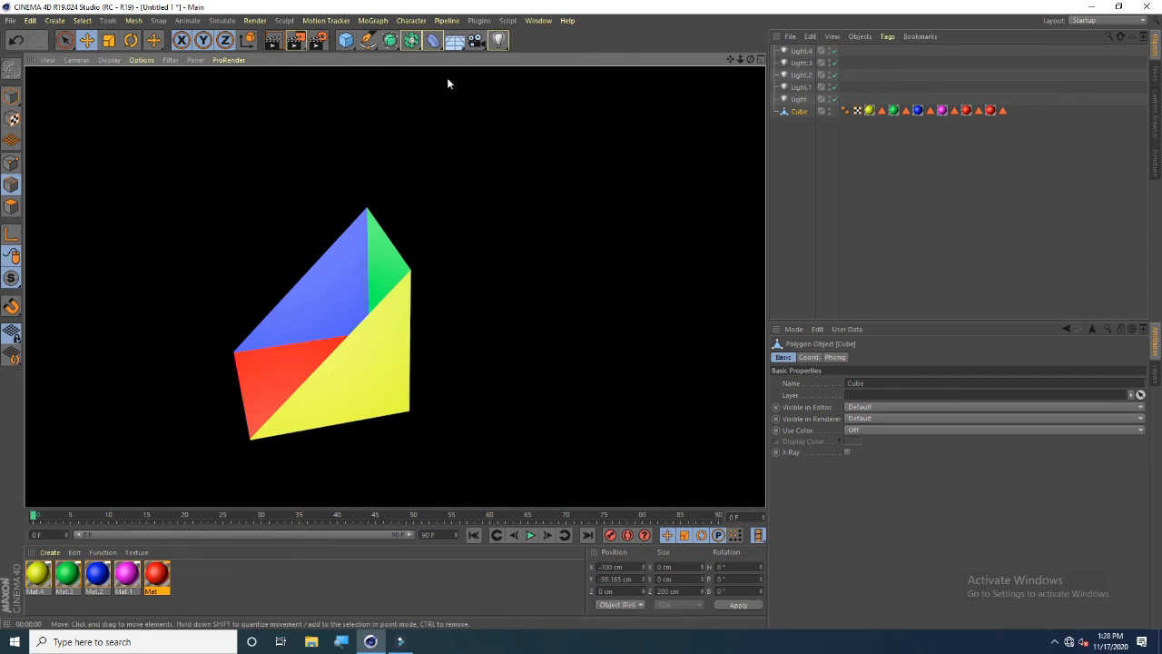
{"action": "left_click_drag", "start_coordinate": [750, 59], "coordinate": [707, 396]}
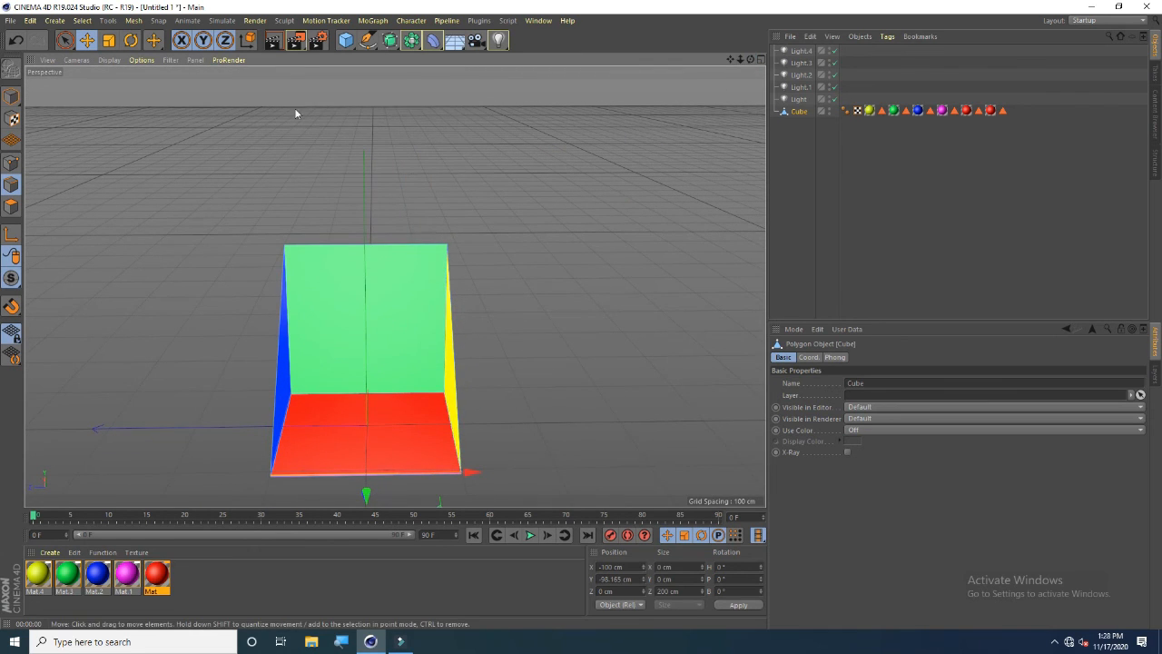